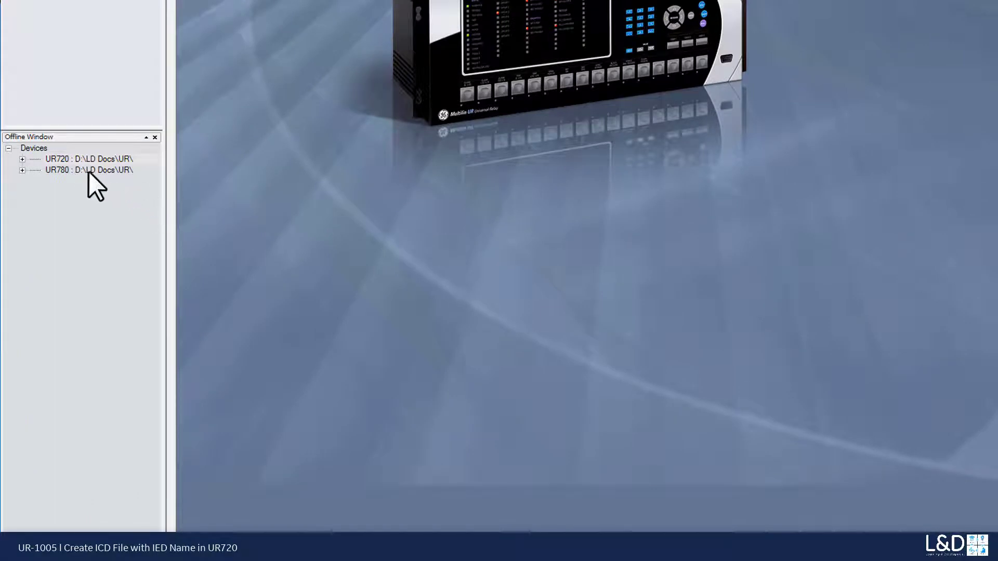
# Step: Widen the offline panel and expand UR720 to show its Device Definition details, including the order code
pyautogui.moveTo(162, 178); pyautogui.dragTo(185, 179)
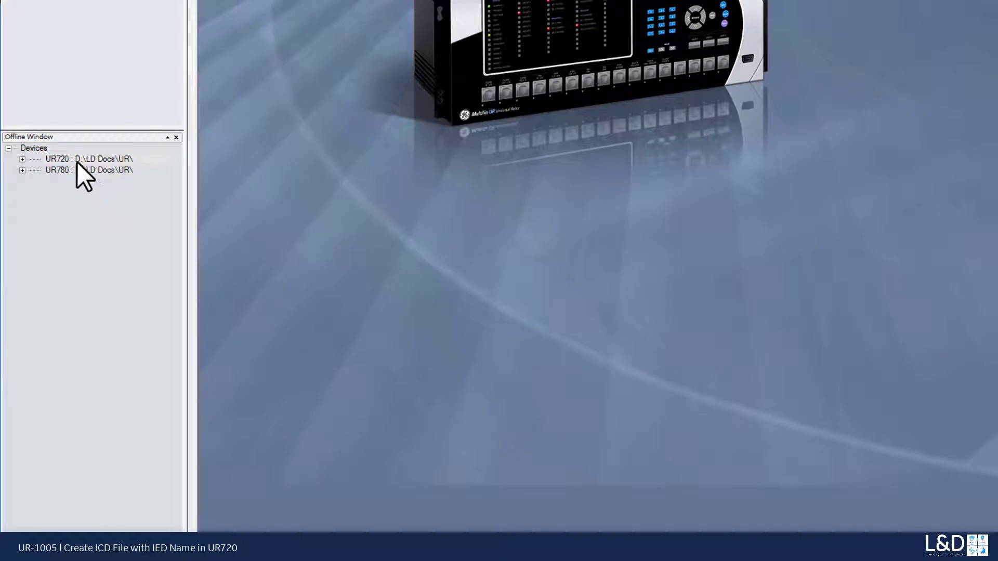
pyautogui.click(22, 160)
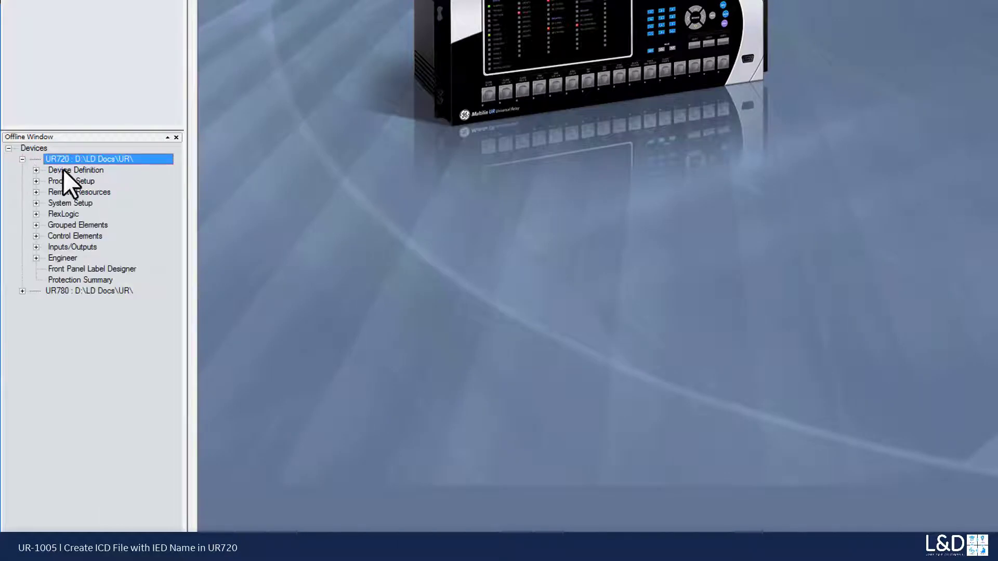
pyautogui.click(63, 170)
pyautogui.click(36, 170)
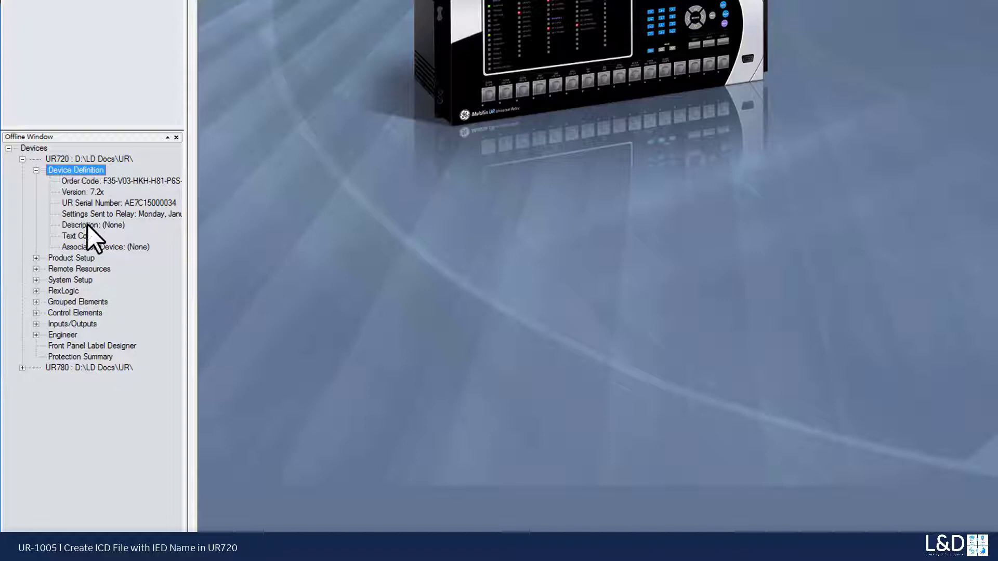
# Step: Expand Product Setup > Communications > IEC 61850 and confirm Server Configuration's IEDName is UR720
pyautogui.doubleClick(70, 259)
pyautogui.doubleClick(82, 301)
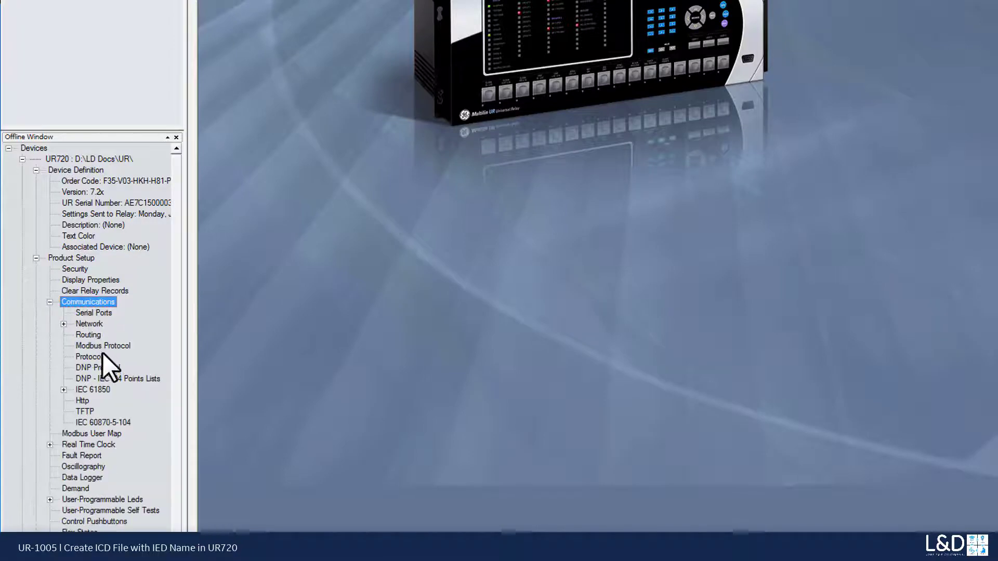
pyautogui.doubleClick(100, 389)
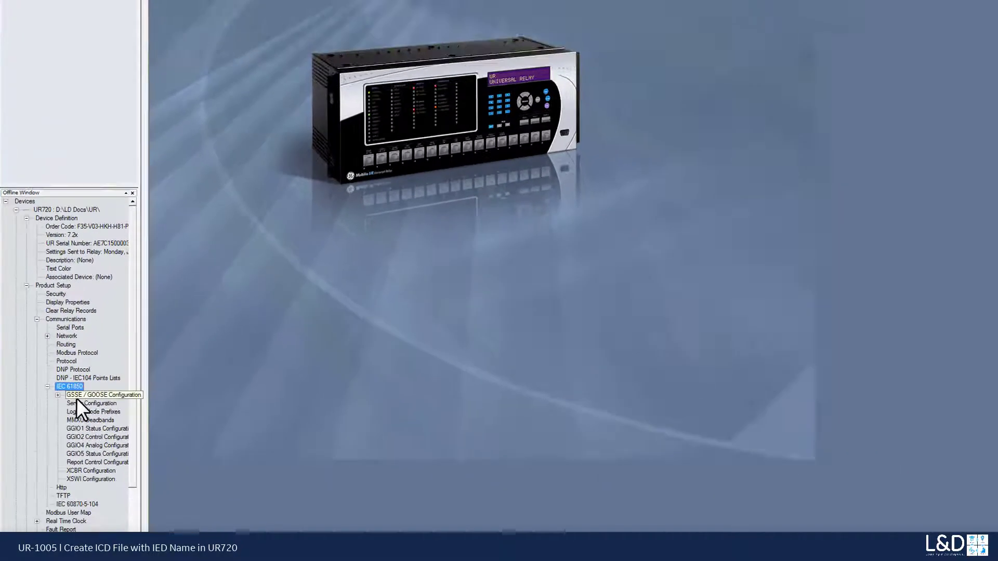
pyautogui.click(102, 410)
pyautogui.doubleClick(58, 397)
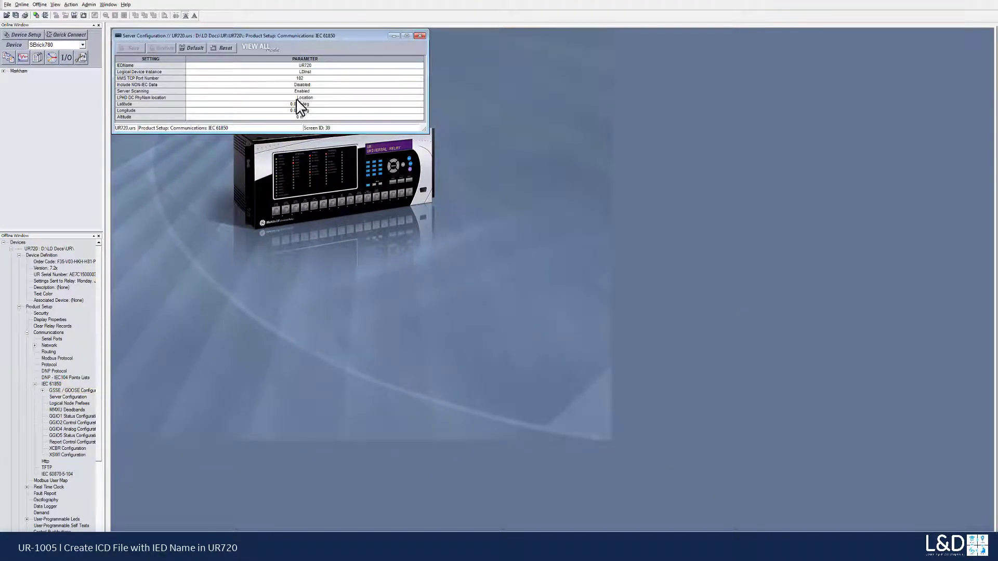
pyautogui.moveTo(273, 33); pyautogui.dragTo(285, 100)
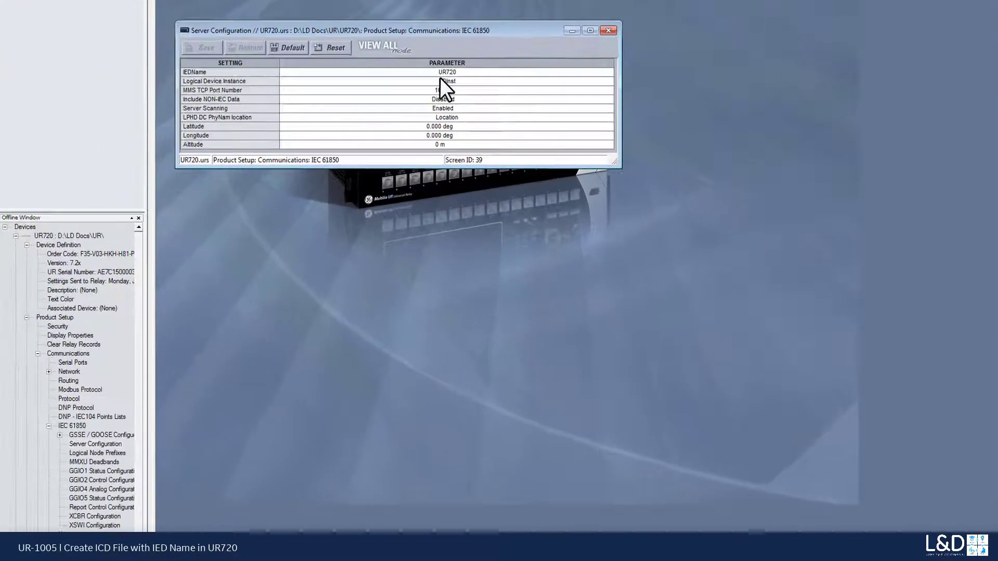
pyautogui.click(610, 30)
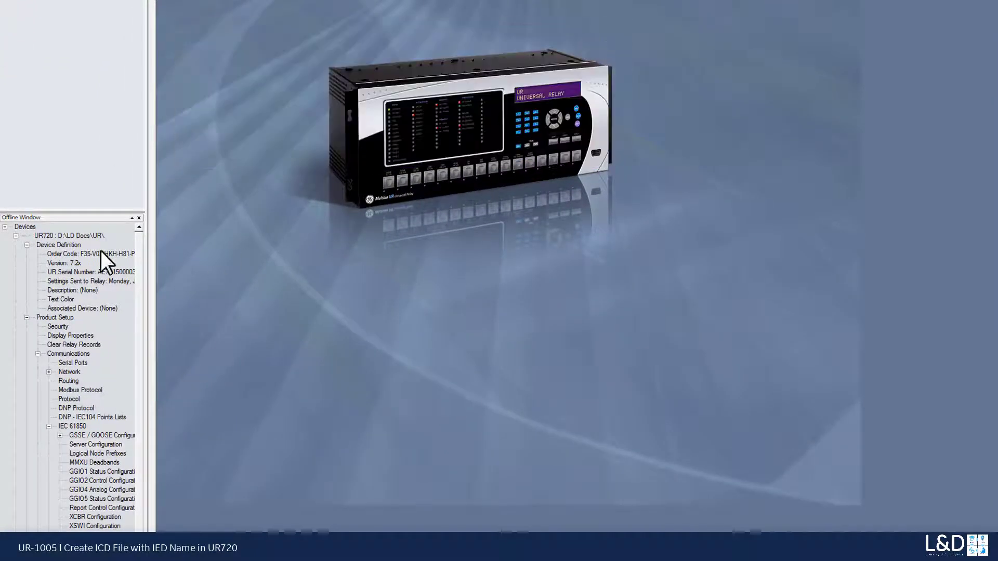
pyautogui.click(42, 236)
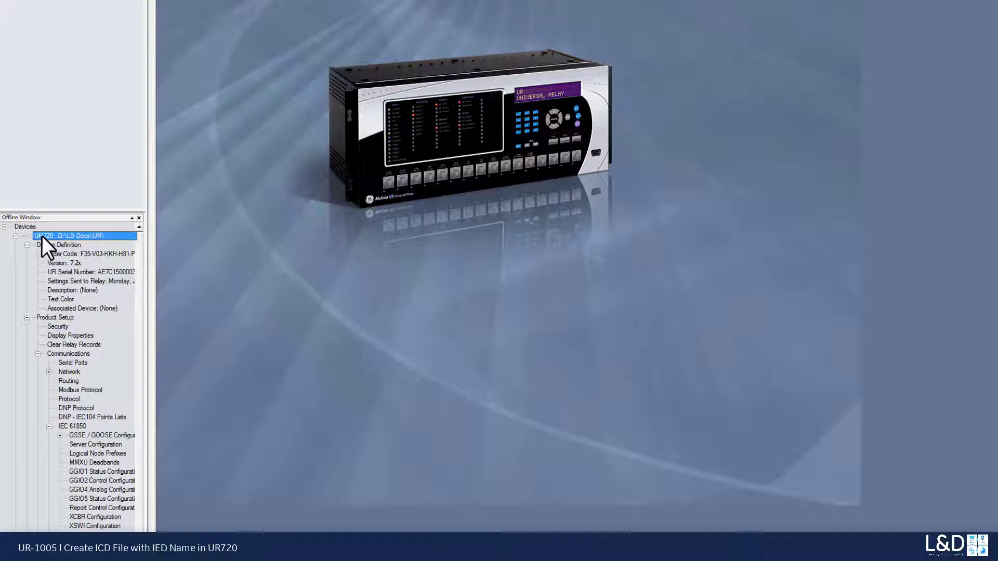
# Step: Create an ICD file from the UR720 device and save it as UR720
pyautogui.rightClick(41, 235)
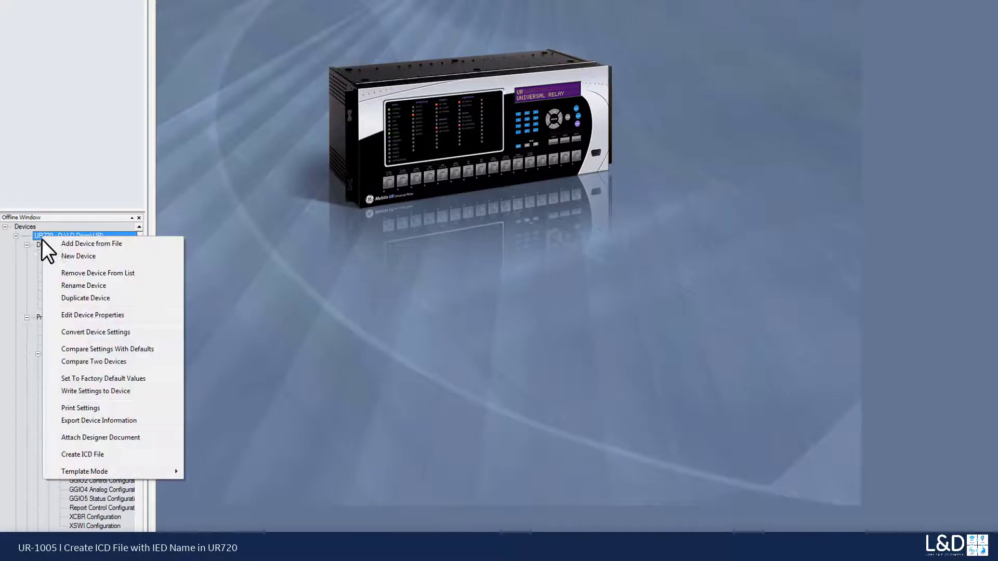
pyautogui.click(85, 455)
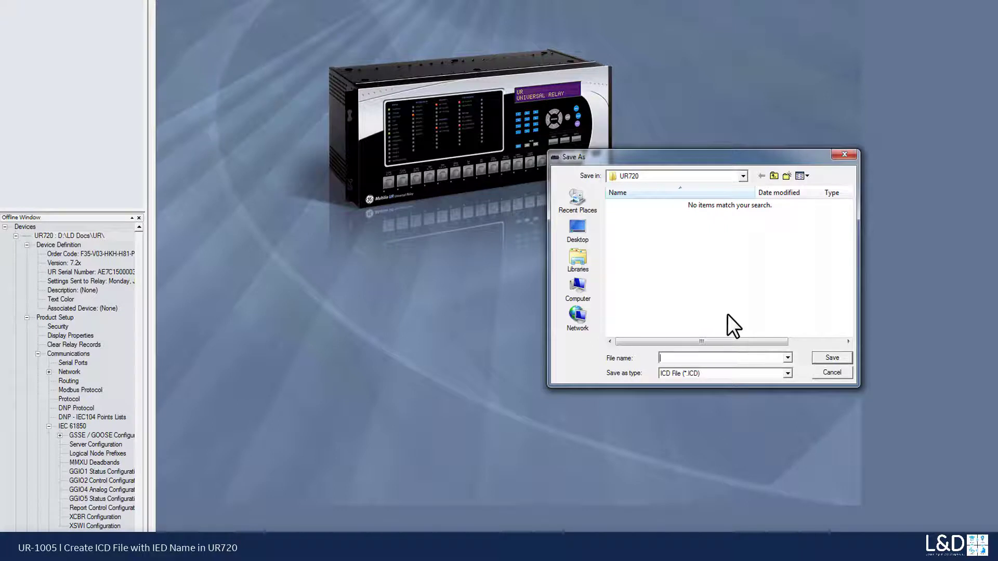
pyautogui.write('UR720')
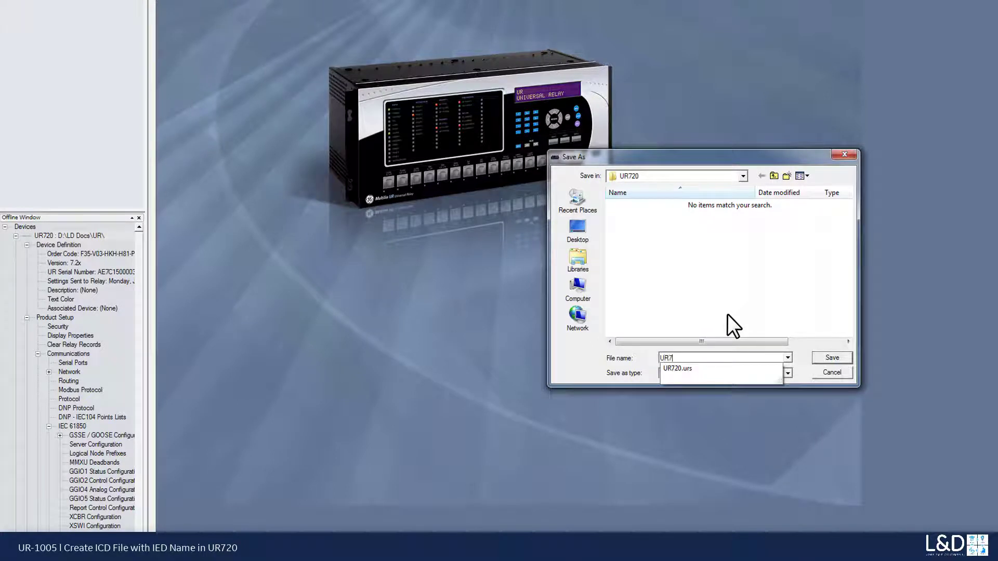
pyautogui.click(707, 356)
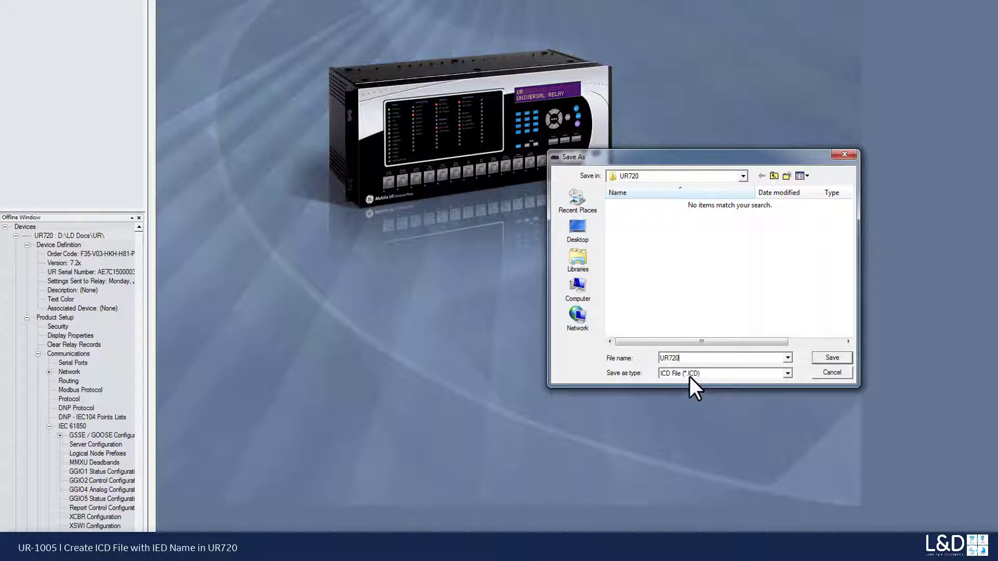
pyautogui.click(825, 356)
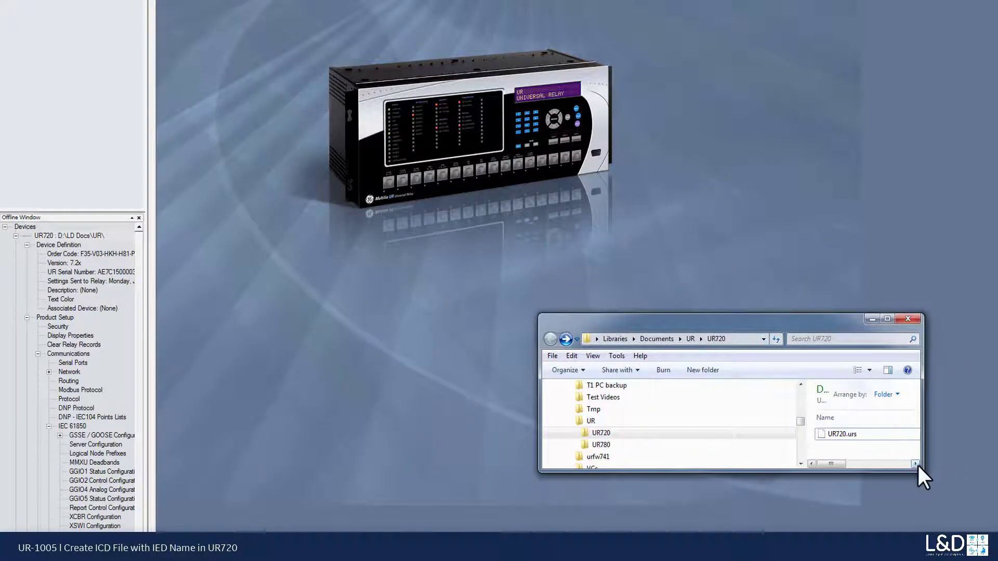
# Step: Enlarge the Explorer window and open UR720.ICD with Edit with Notepad++
pyautogui.moveTo(920, 469); pyautogui.dragTo(990, 504)
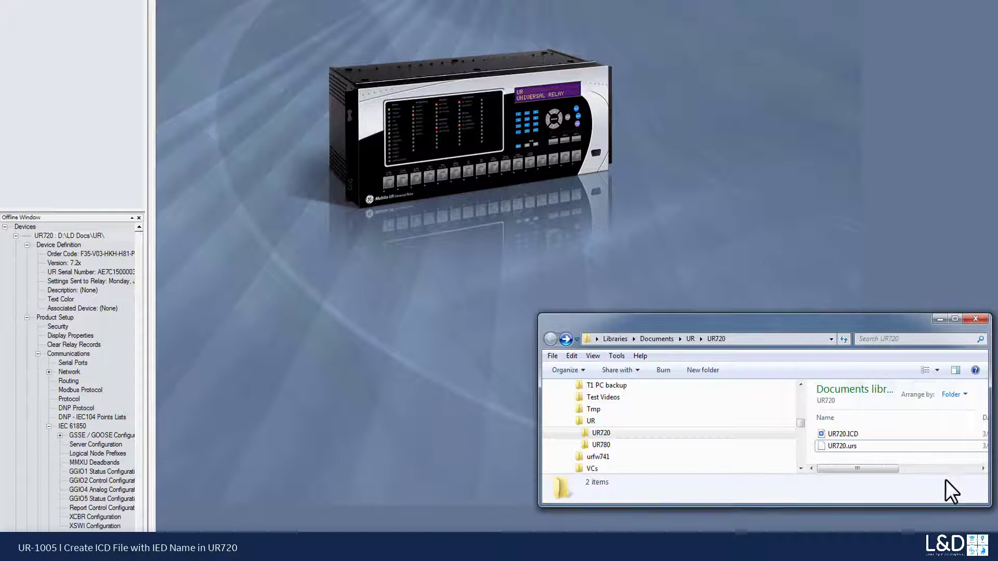
pyautogui.click(833, 434)
pyautogui.rightClick(834, 434)
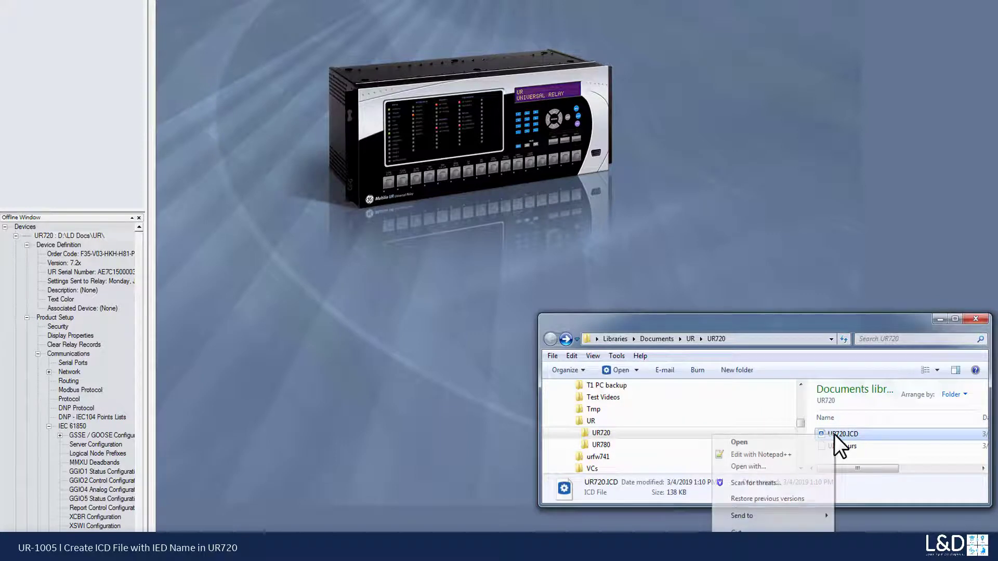
pyautogui.click(792, 453)
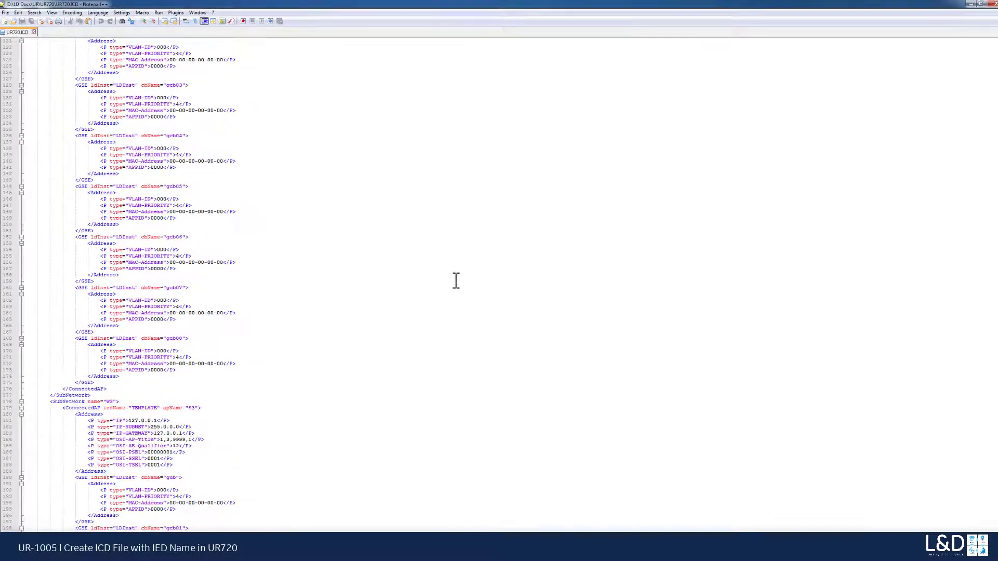
# Step: Scroll through UR720.ICD, checking that each ConnectedAP still shows iedName TEMPLATE
pyautogui.scroll(12, 454, 280)
pyautogui.scroll(10, 958, 73)
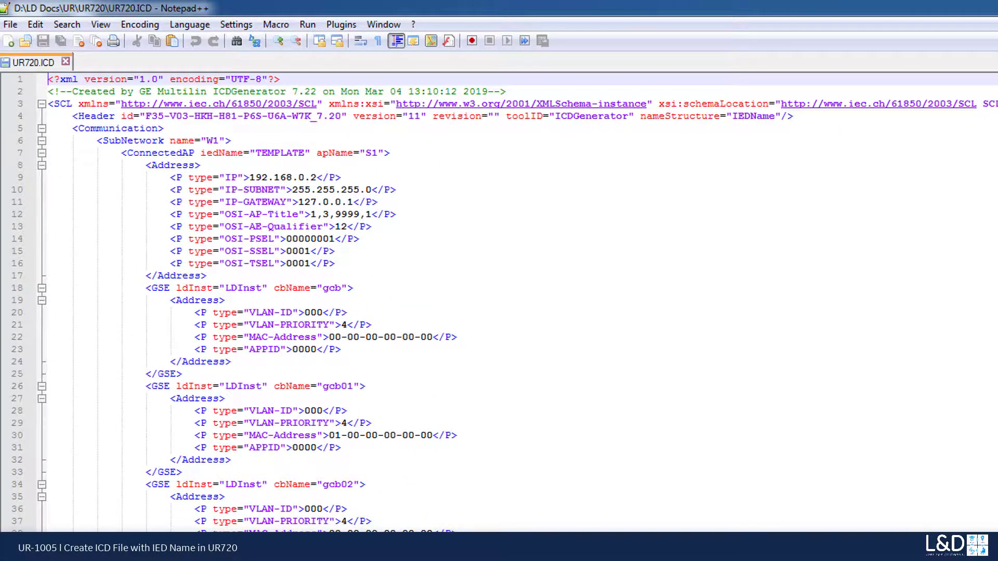
pyautogui.scroll(-20, 499, 301)
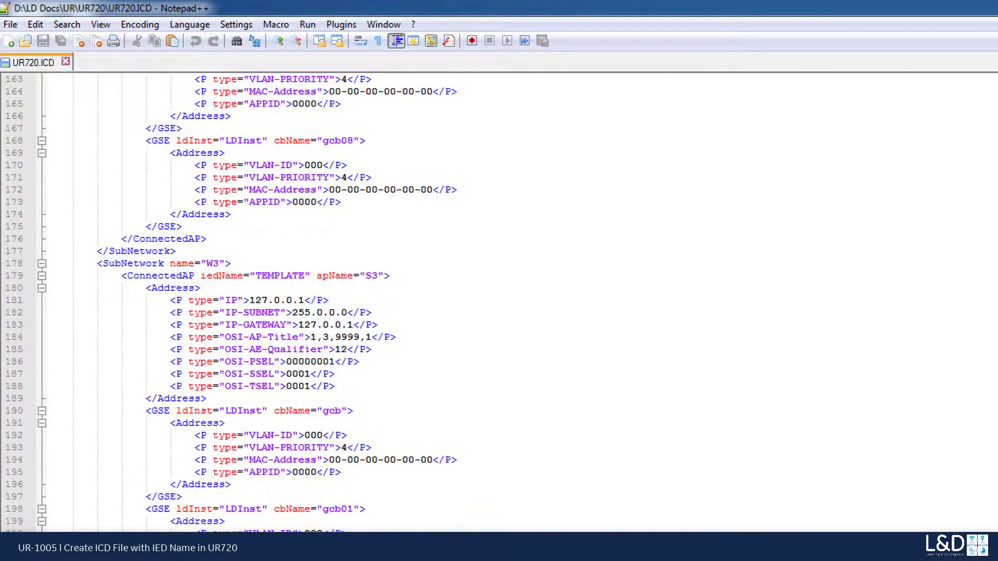
pyautogui.scroll(-18, 977, 291)
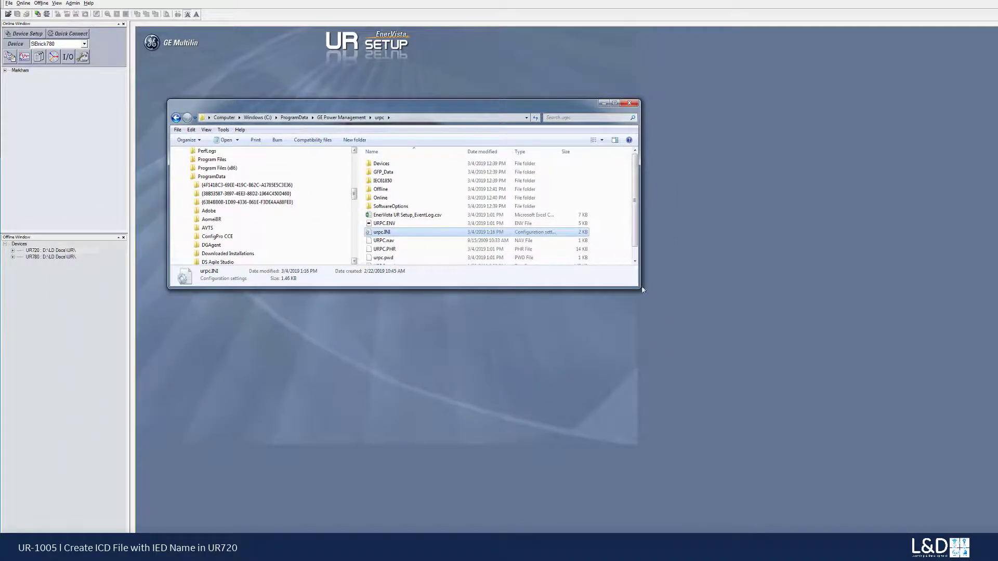
# Step: Enlarge the Explorer window and open urpc.INI from the urpc folder for editing
pyautogui.moveTo(642, 287); pyautogui.dragTo(841, 415)
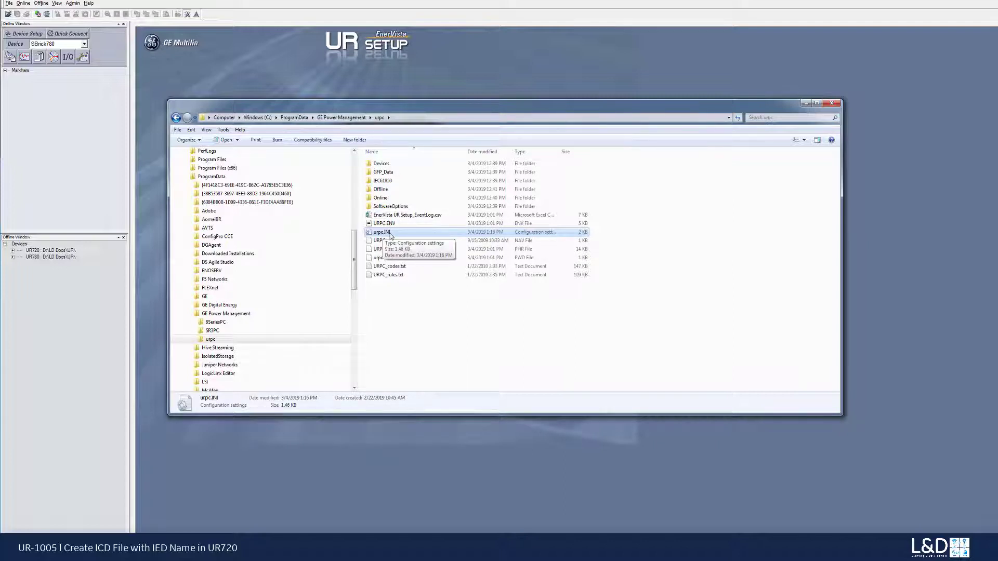
pyautogui.rightClick(391, 234)
pyautogui.click(348, 257)
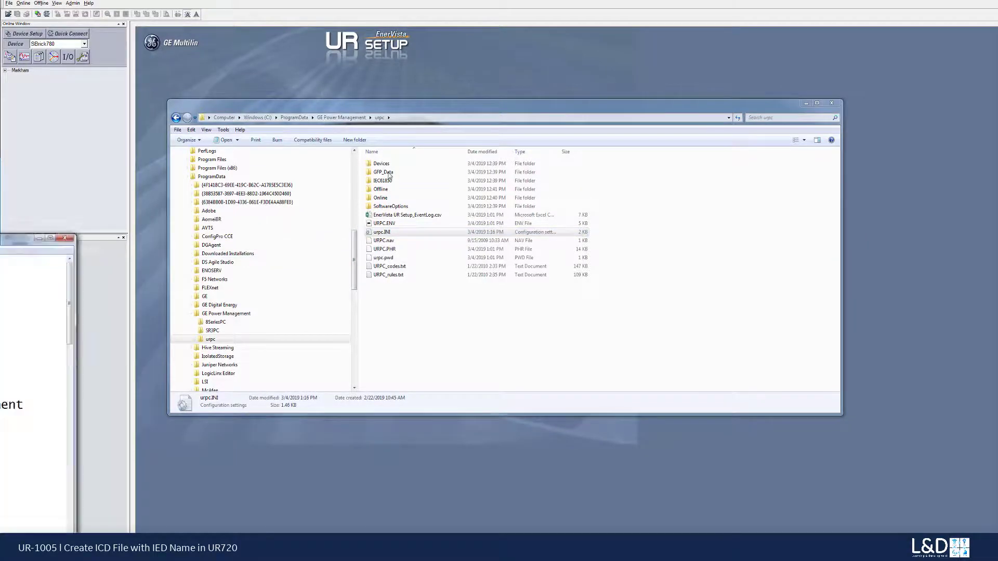
# Step: Append a [Customize] section with IIDOption=1 after the Auto Digitals=0 line
pyautogui.moveTo(635, 143); pyautogui.dragTo(629, 376)
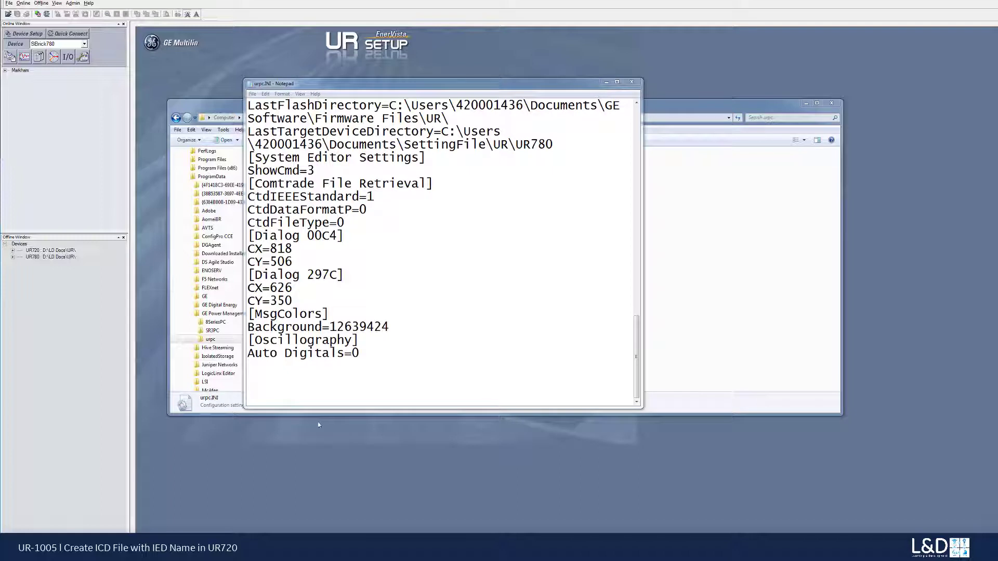
pyautogui.press('Return')
pyautogui.write('[Customize] IIDOption=1')
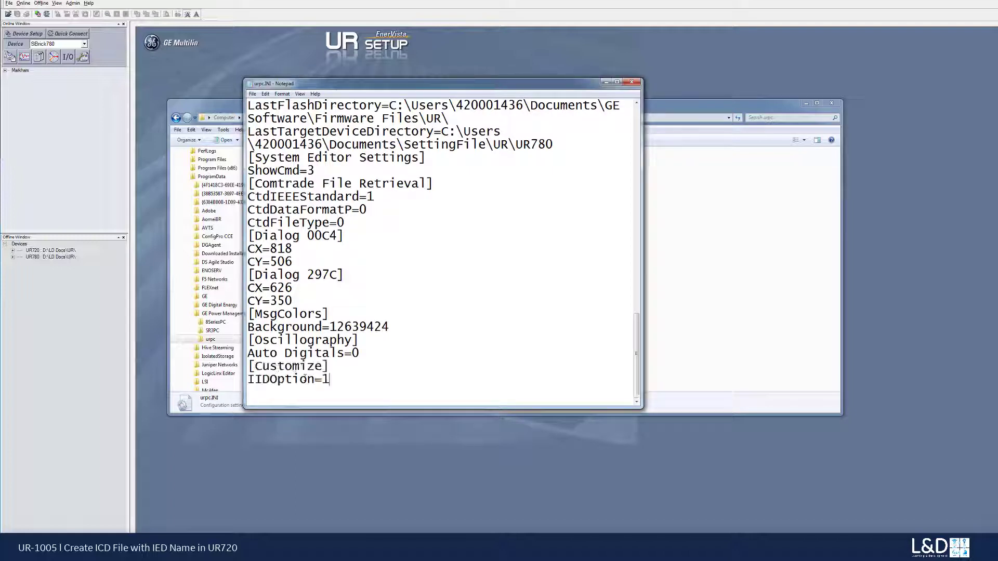
pyautogui.moveTo(333, 382); pyautogui.dragTo(235, 368)
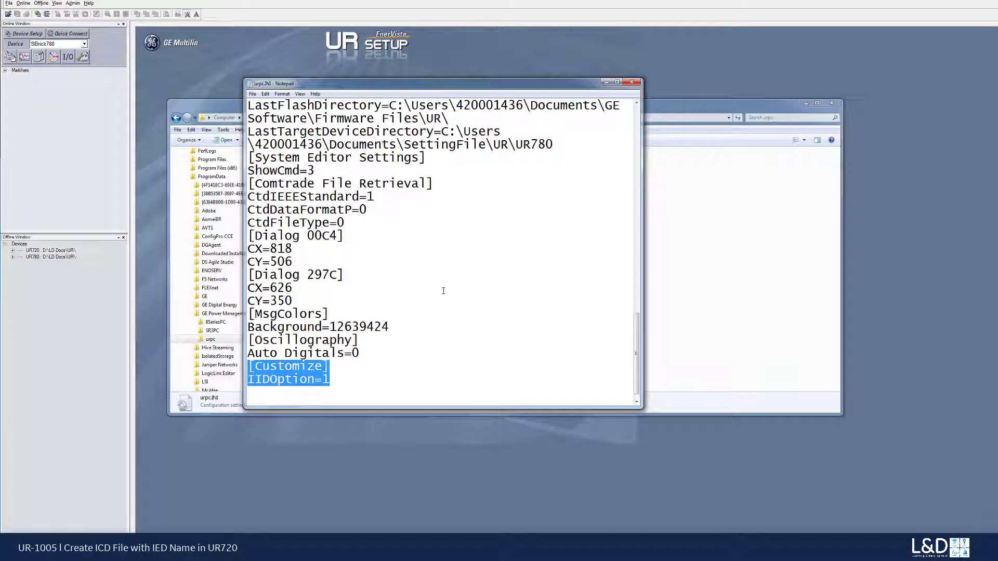
# Step: Save urpc.INI and close Notepad
pyautogui.click(252, 94)
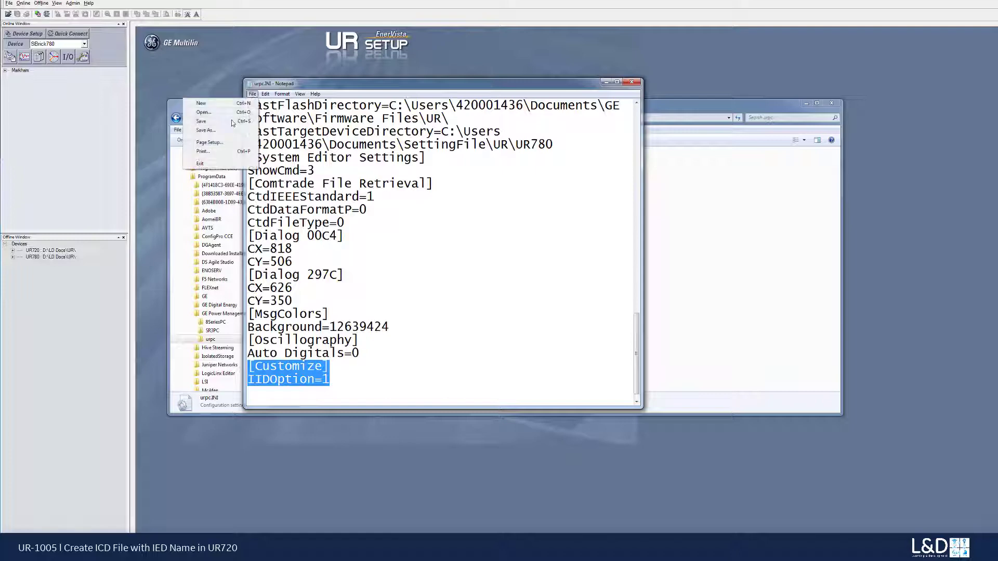
pyautogui.click(592, 108)
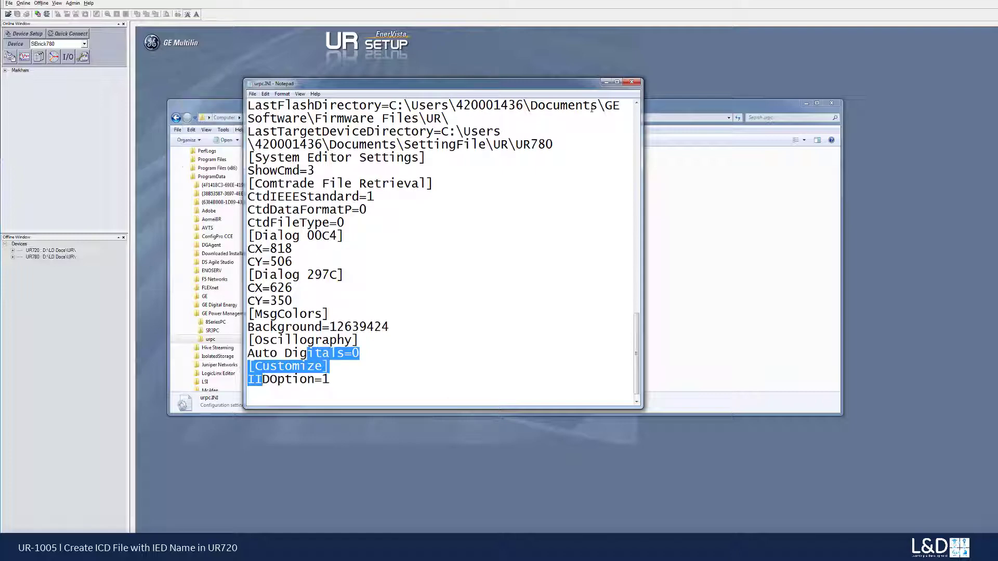
pyautogui.click(632, 82)
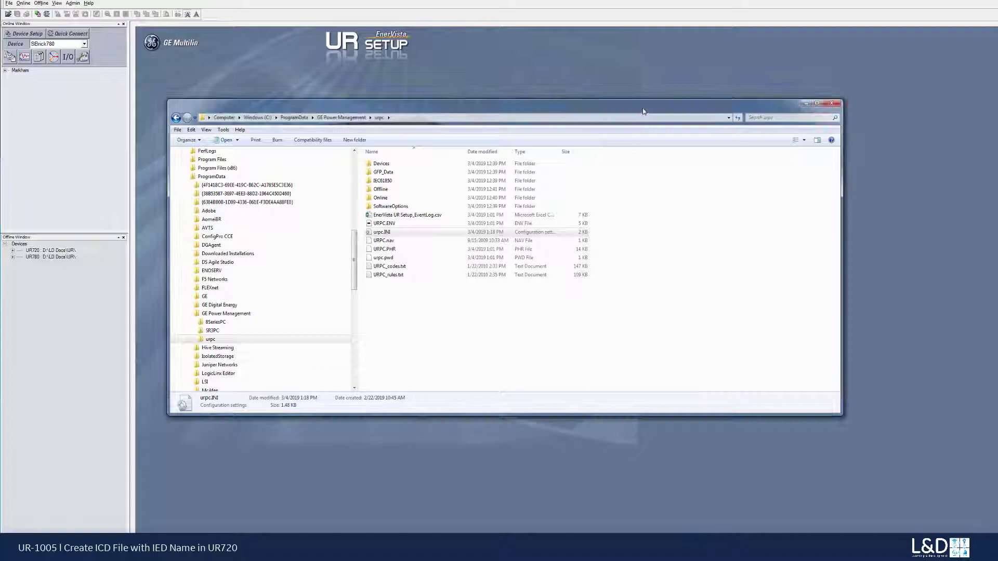
# Step: Minimize Explorer and start a new UR720 ICD file, renaming it from UR720 to UR720_a
pyautogui.moveTo(675, 106); pyautogui.dragTo(20, 320)
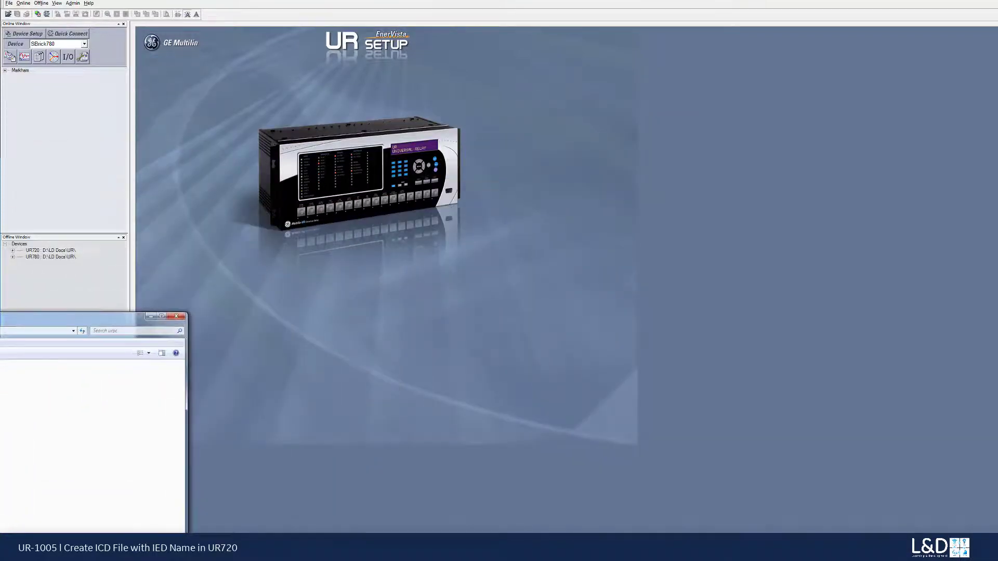
pyautogui.click(52, 550)
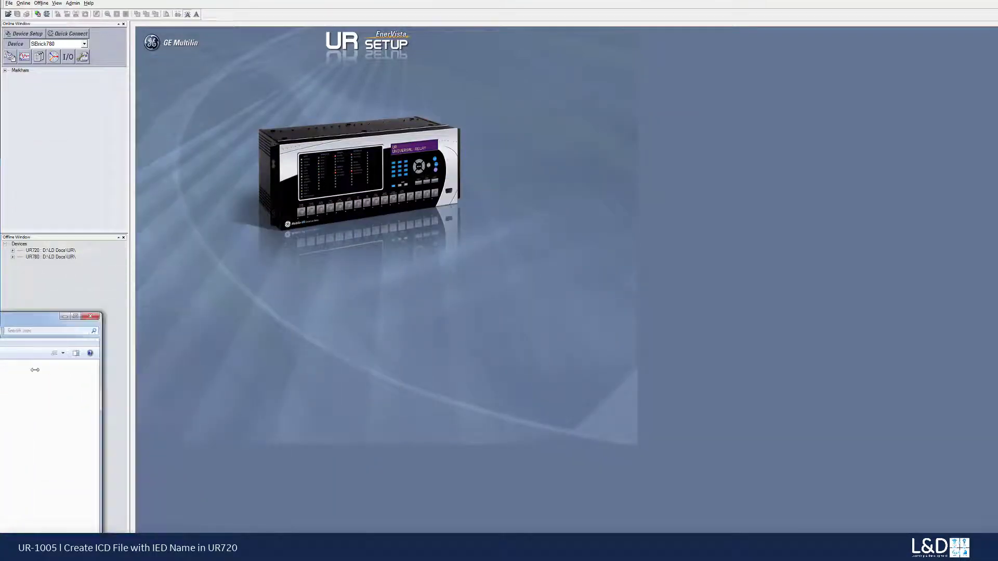
pyautogui.click(52, 251)
pyautogui.rightClick(53, 251)
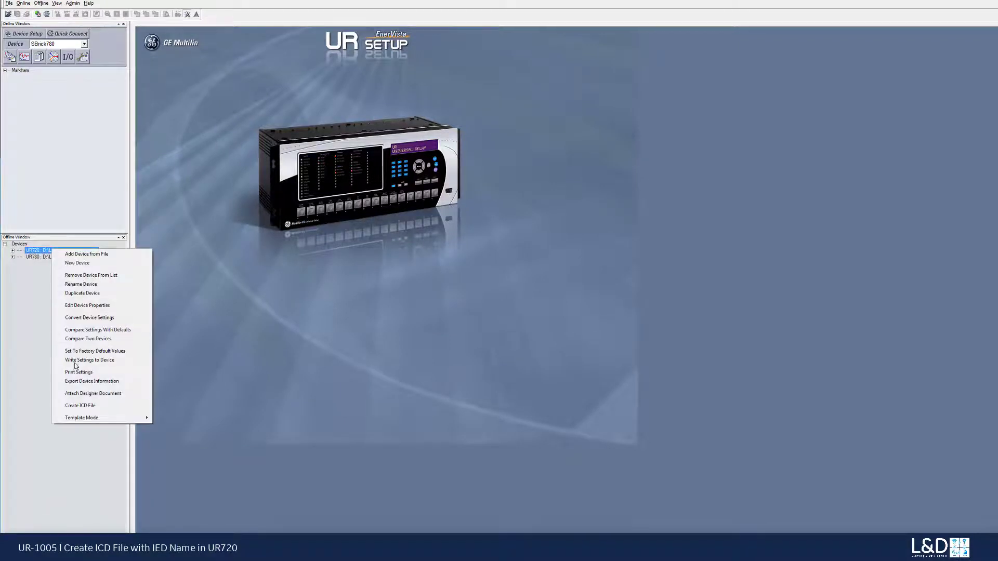
pyautogui.click(82, 405)
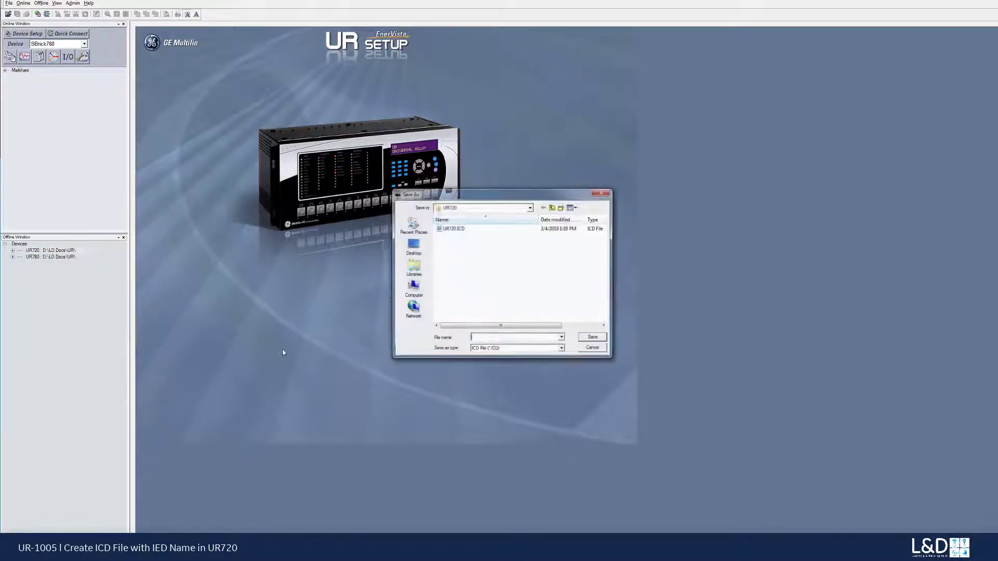
pyautogui.click(453, 228)
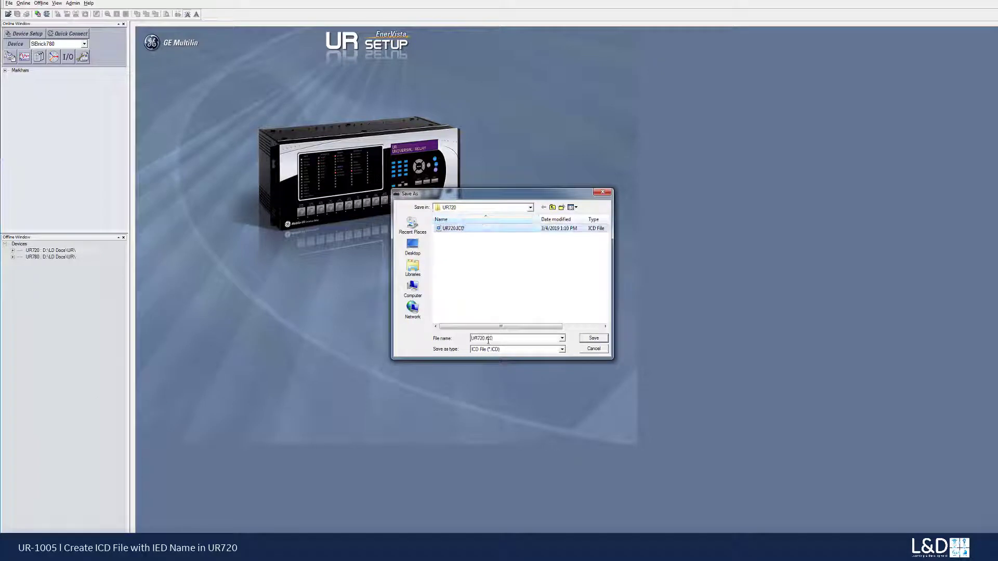
pyautogui.click(484, 339)
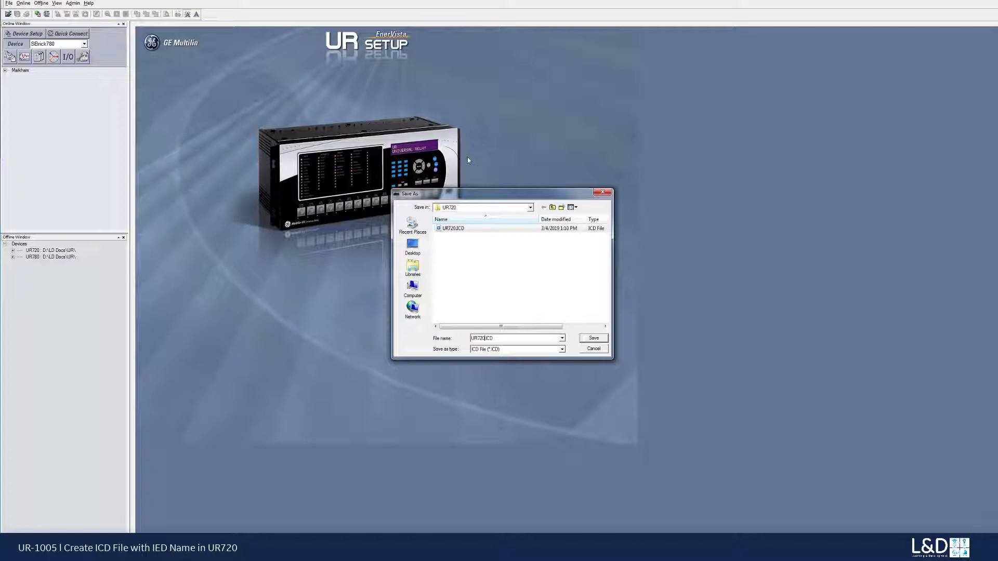
pyautogui.write('_a')
# Step: Save UR720_A.ICD and open it in Notepad++, then move the folder window off screen
pyautogui.click(595, 339)
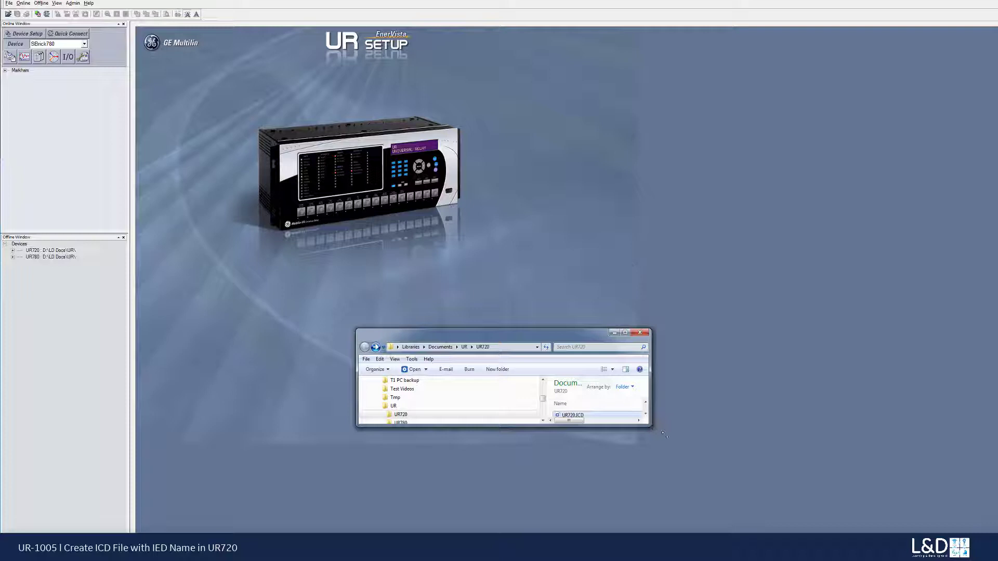
pyautogui.moveTo(662, 432); pyautogui.dragTo(712, 469)
pyautogui.click(586, 415)
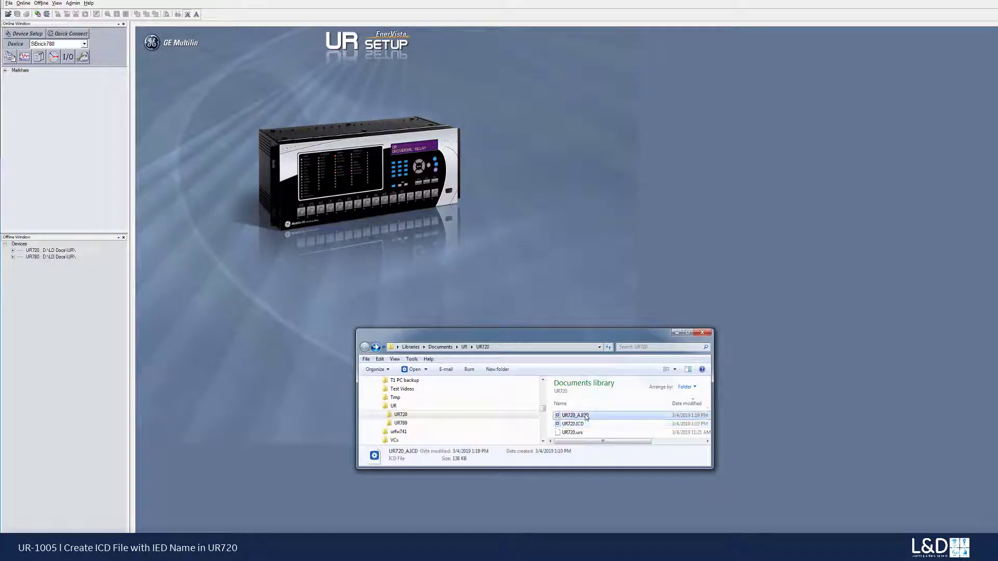
pyautogui.rightClick(586, 416)
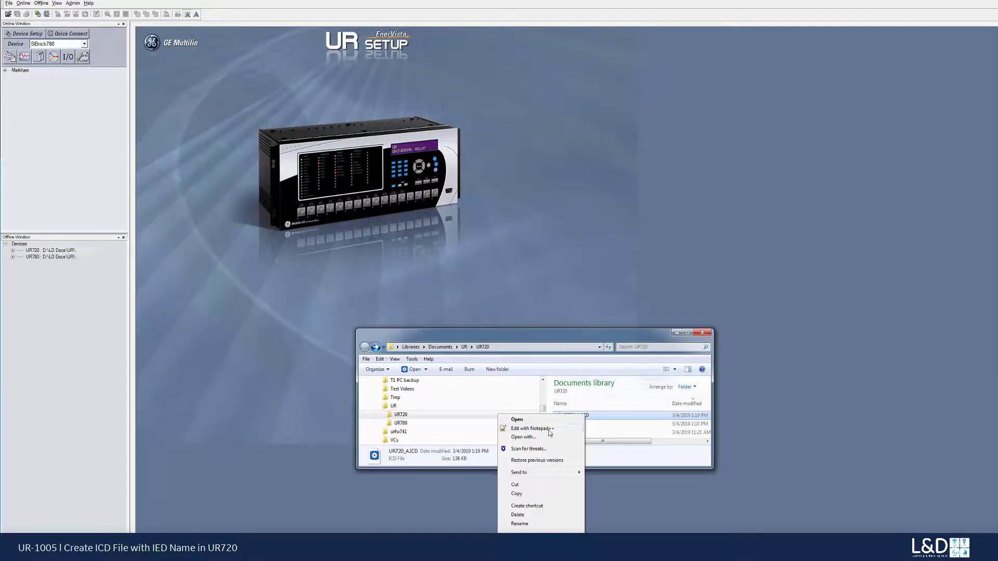
pyautogui.click(549, 430)
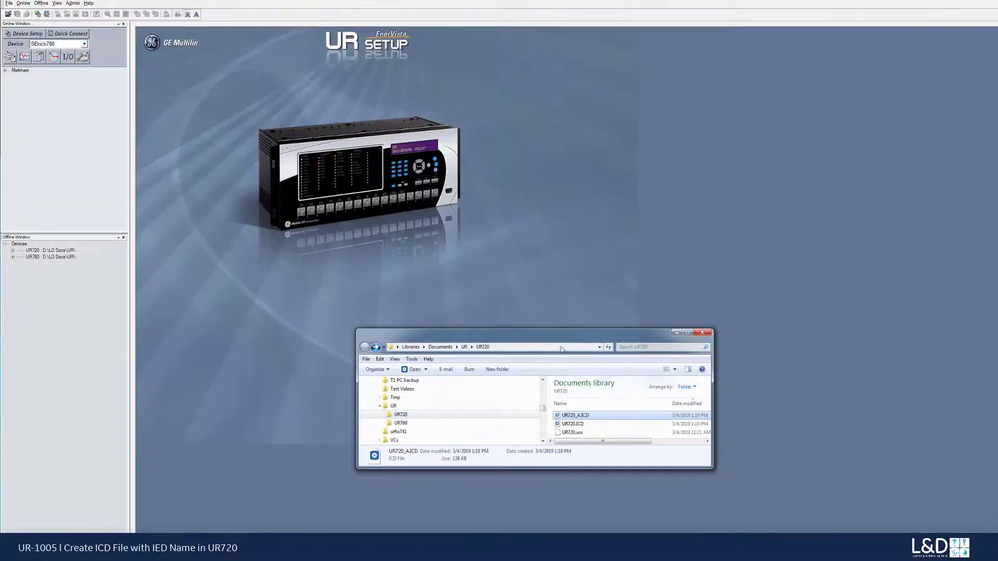
pyautogui.moveTo(556, 342); pyautogui.dragTo(0, 404)
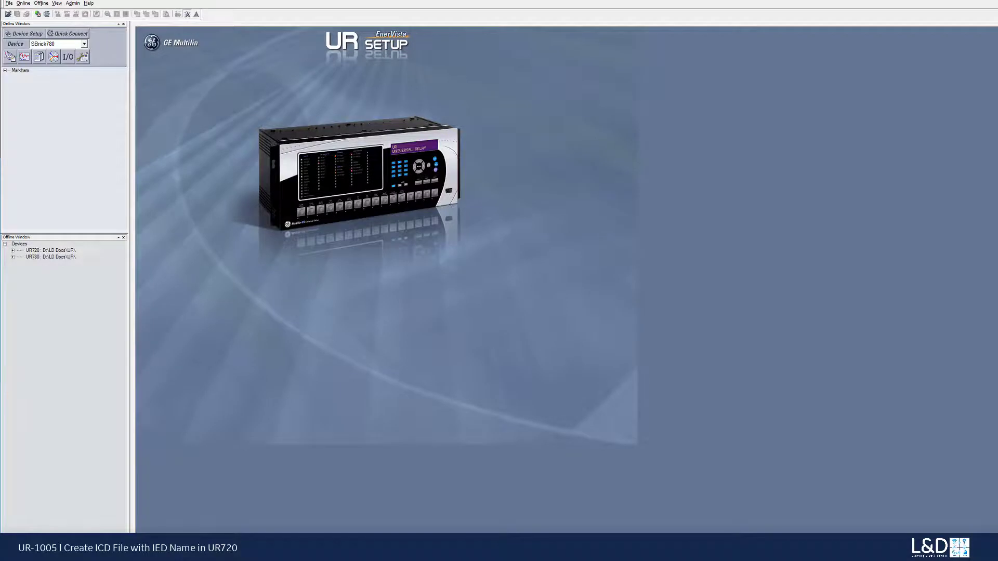
# Step: Bring the urpc folder window back, enlarge it, and right-click the VirtualStore urpc.INI
pyautogui.moveTo(0, 350); pyautogui.dragTo(460, 131)
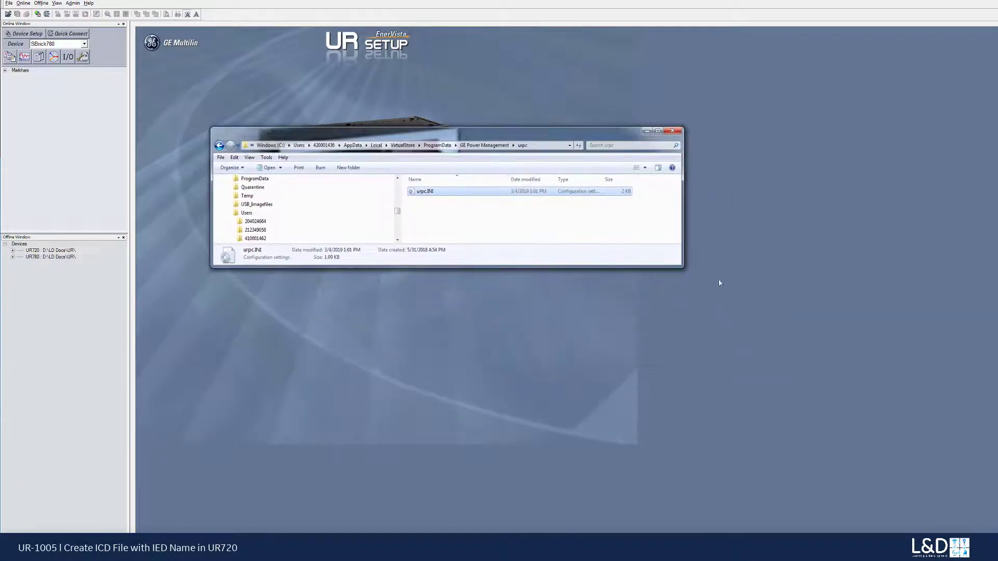
pyautogui.moveTo(683, 267); pyautogui.dragTo(840, 450)
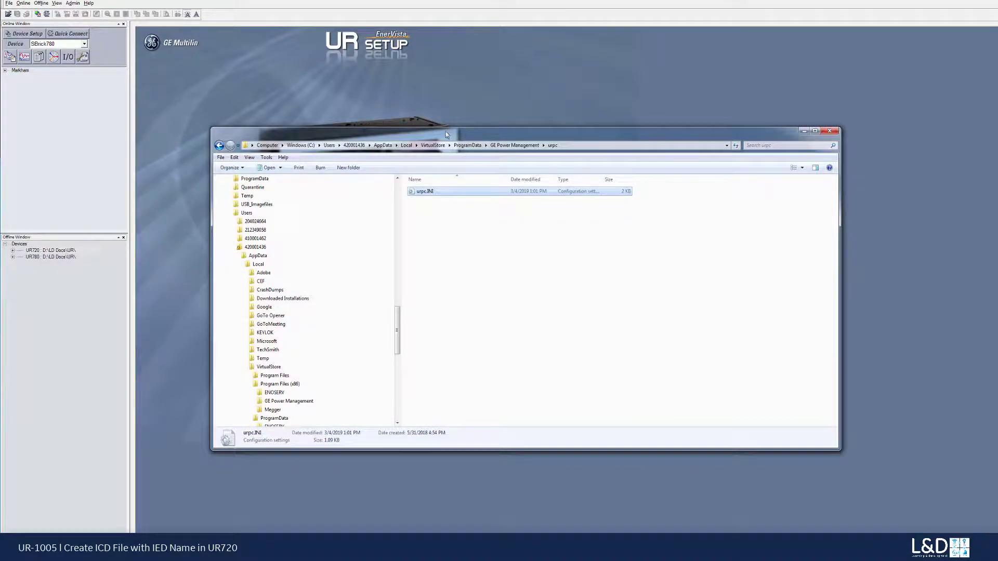
pyautogui.moveTo(445, 132); pyautogui.dragTo(442, 125)
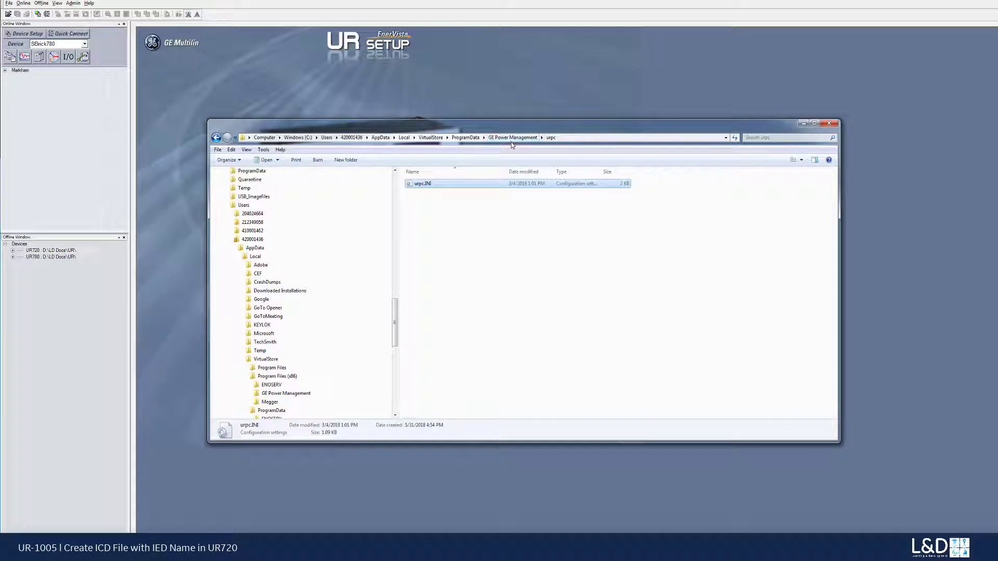
pyautogui.rightClick(421, 186)
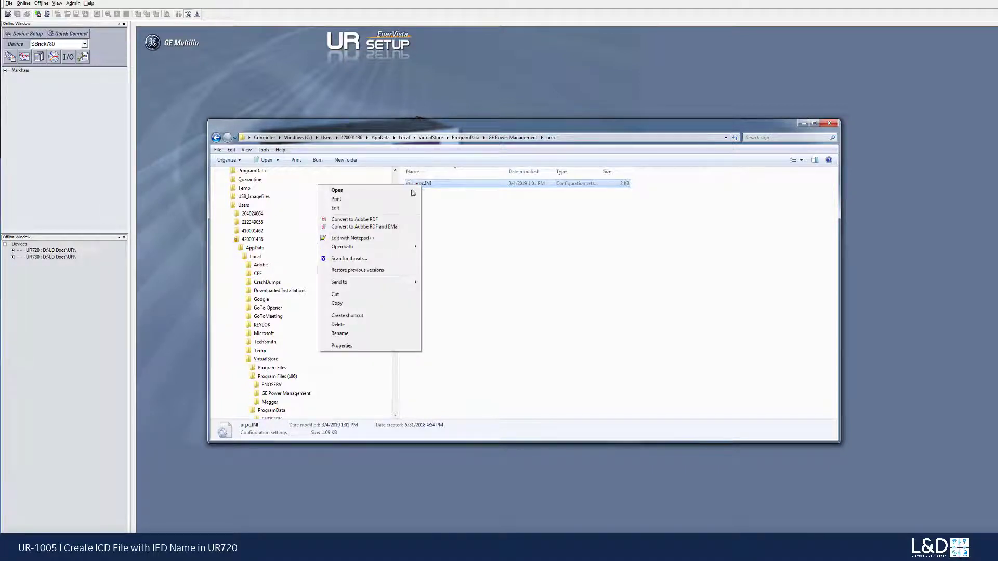
# Step: Open urpc.INI in Notepad and paste [Customize] with IIDOption=1 on its last line
pyautogui.click(383, 210)
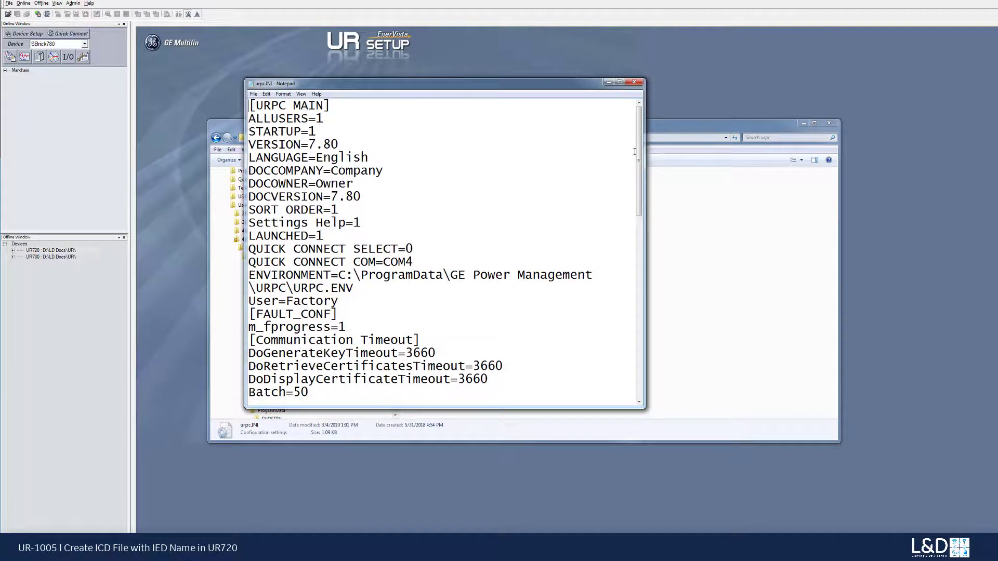
pyautogui.moveTo(637, 148); pyautogui.dragTo(645, 332)
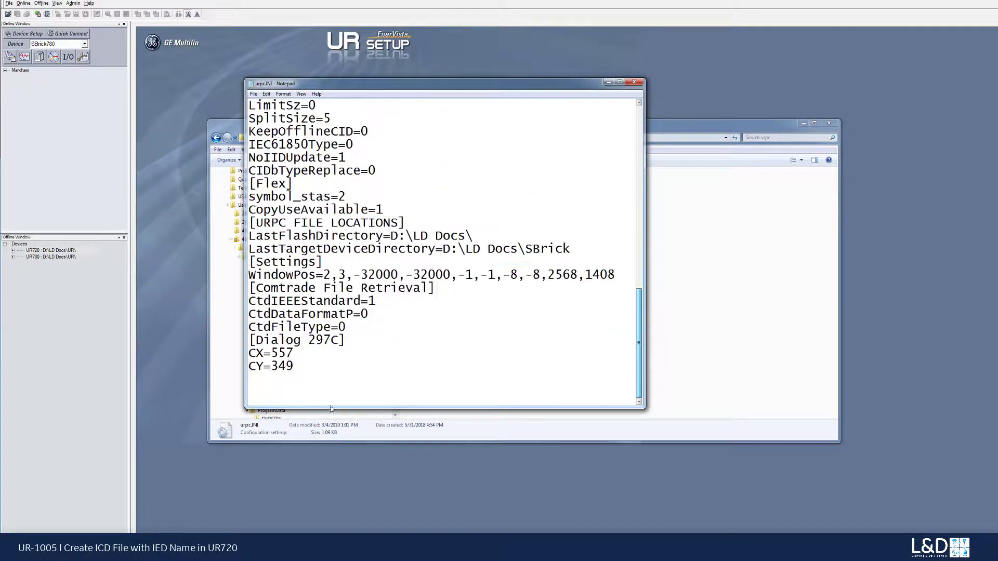
pyautogui.click(311, 383)
pyautogui.write('[Customize] IIDOption=1')
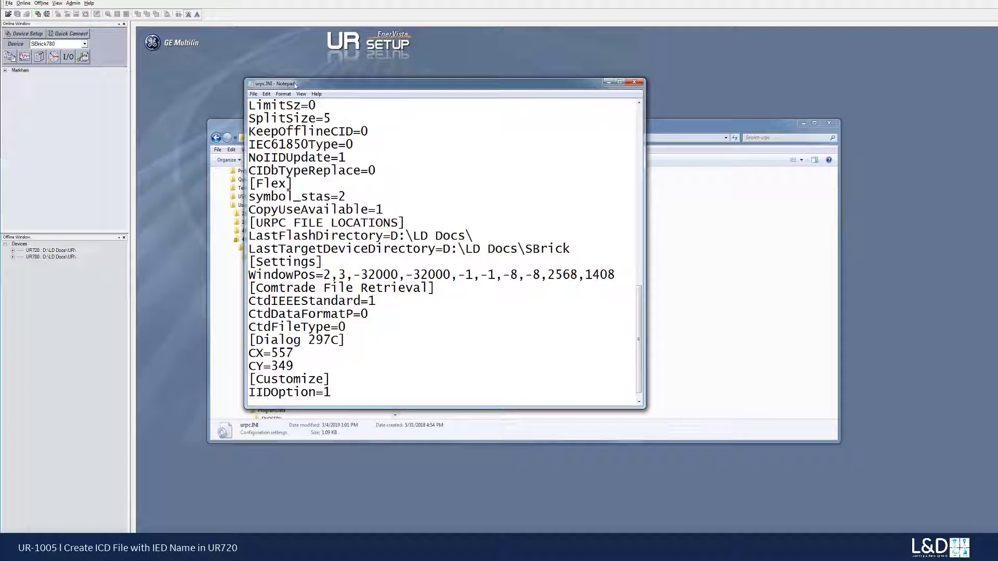
# Step: Save urpc.INI, close Notepad, and minimize the folder window
pyautogui.click(253, 94)
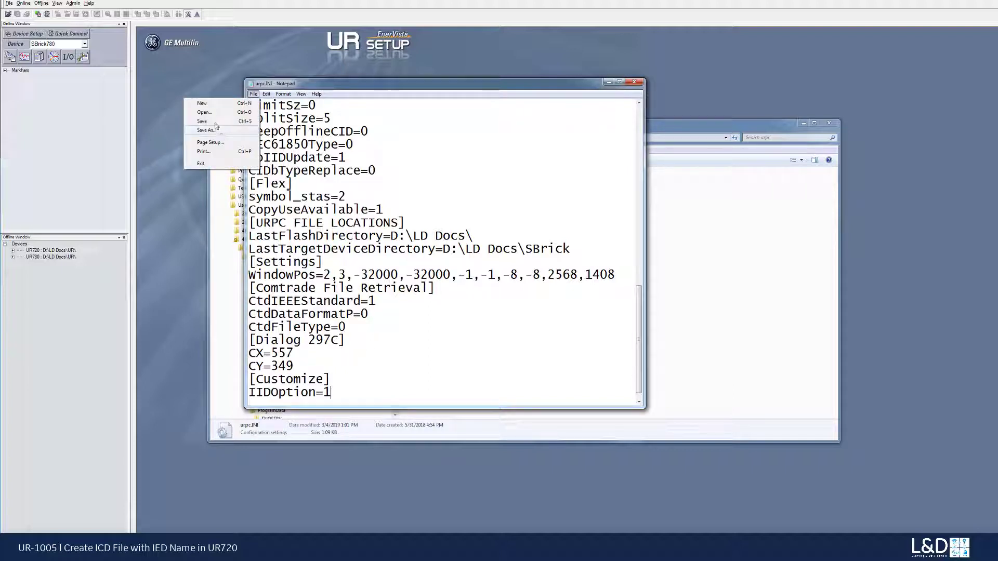
pyautogui.click(214, 122)
pyautogui.click(638, 83)
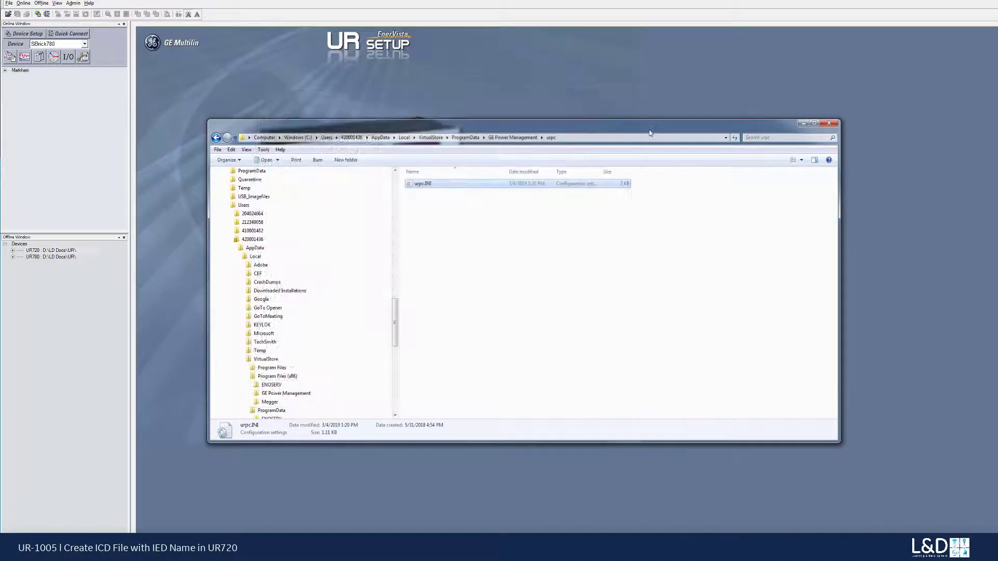
pyautogui.click(803, 124)
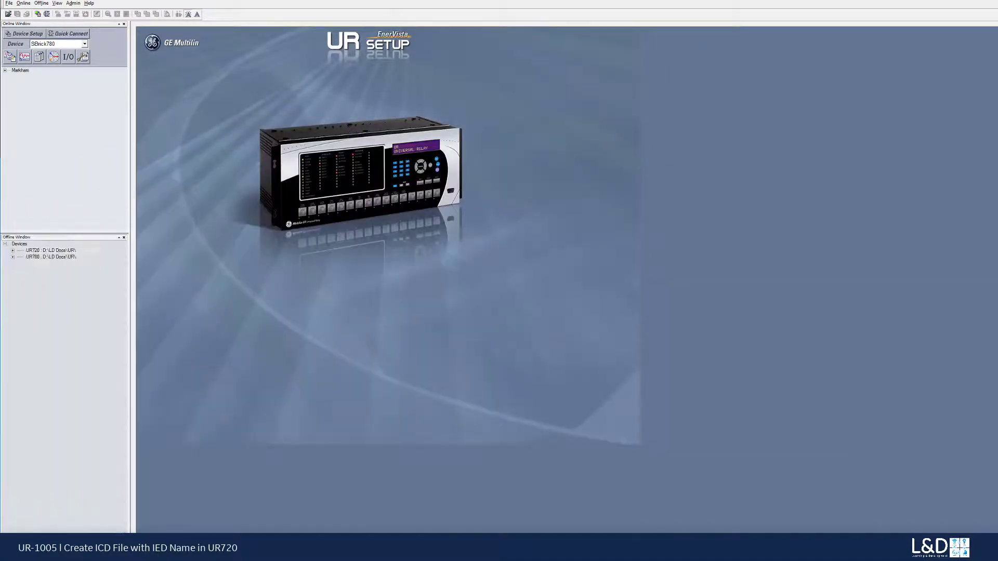
# Step: Create a new ICD file for the UR720 device and save it as UR720_B.ICD
pyautogui.click(44, 252)
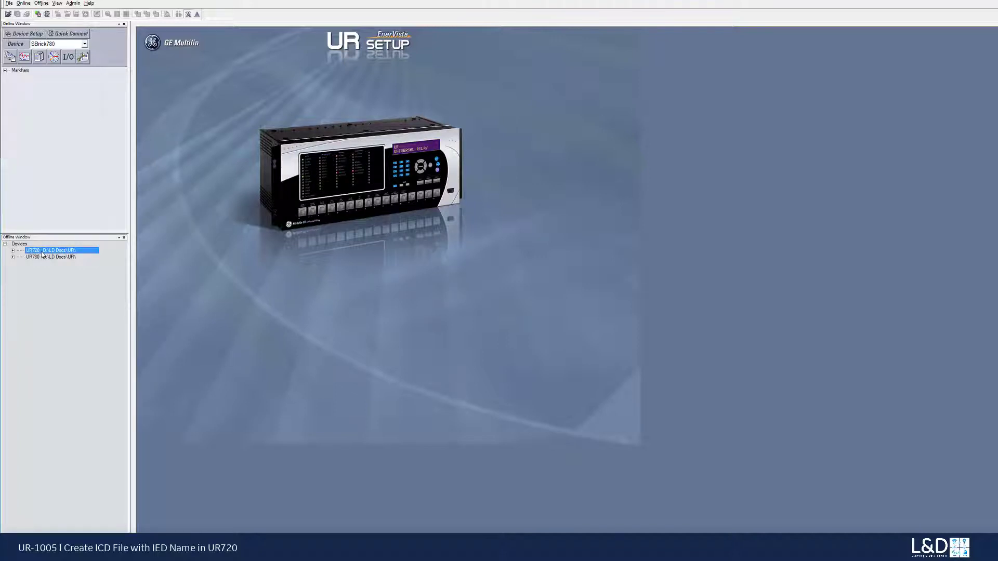
pyautogui.rightClick(42, 254)
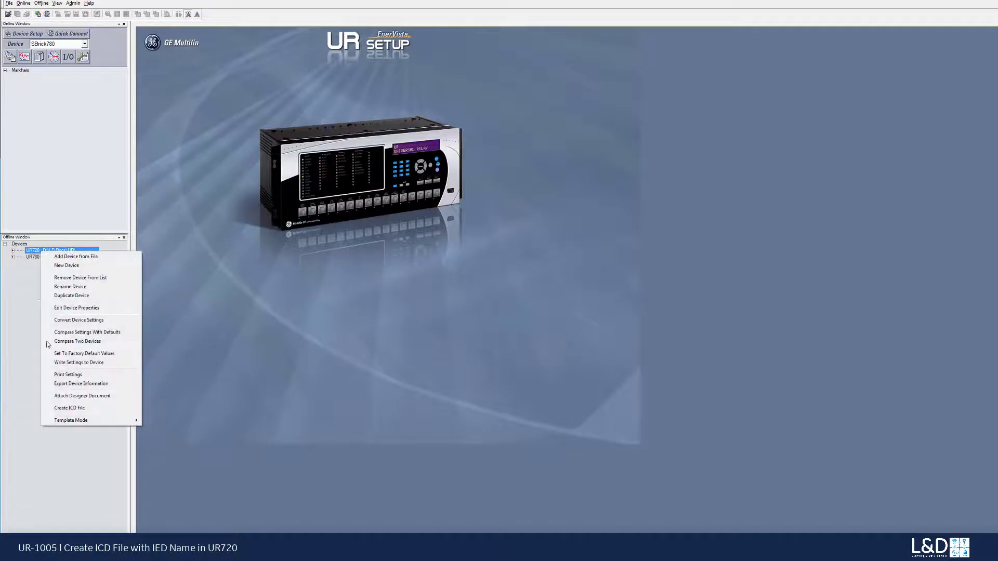
pyautogui.click(68, 409)
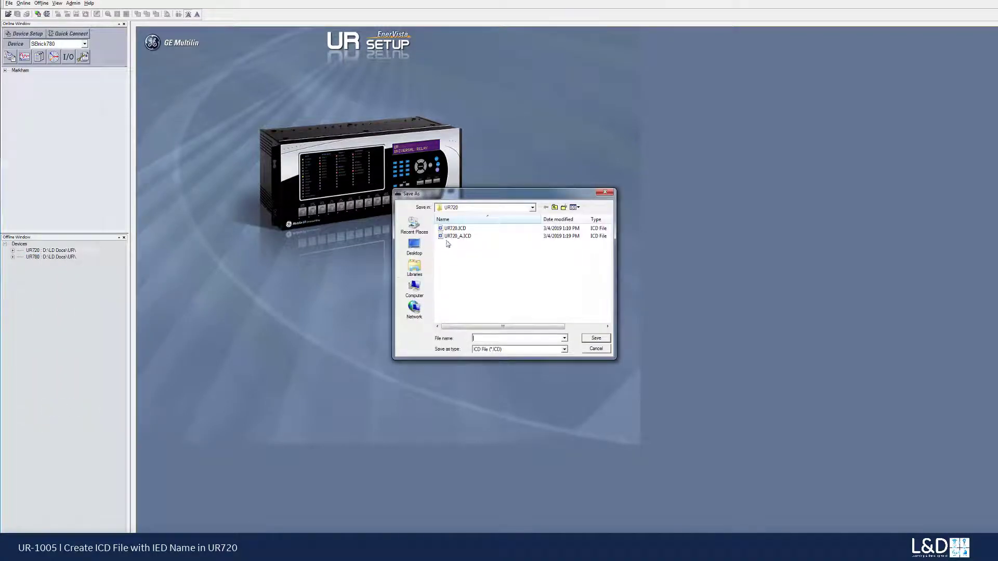
pyautogui.click(458, 237)
pyautogui.click(488, 339)
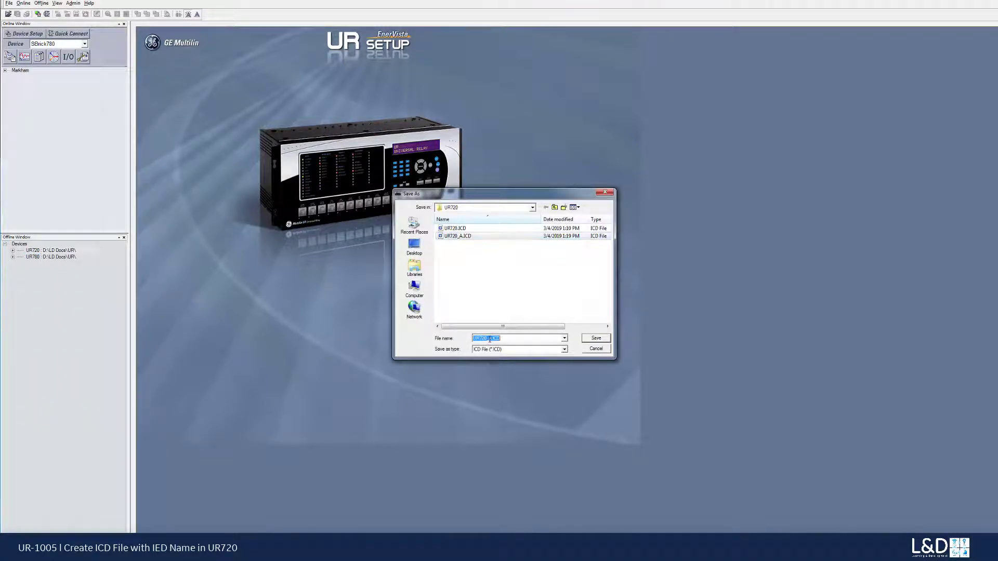
pyautogui.click(488, 338)
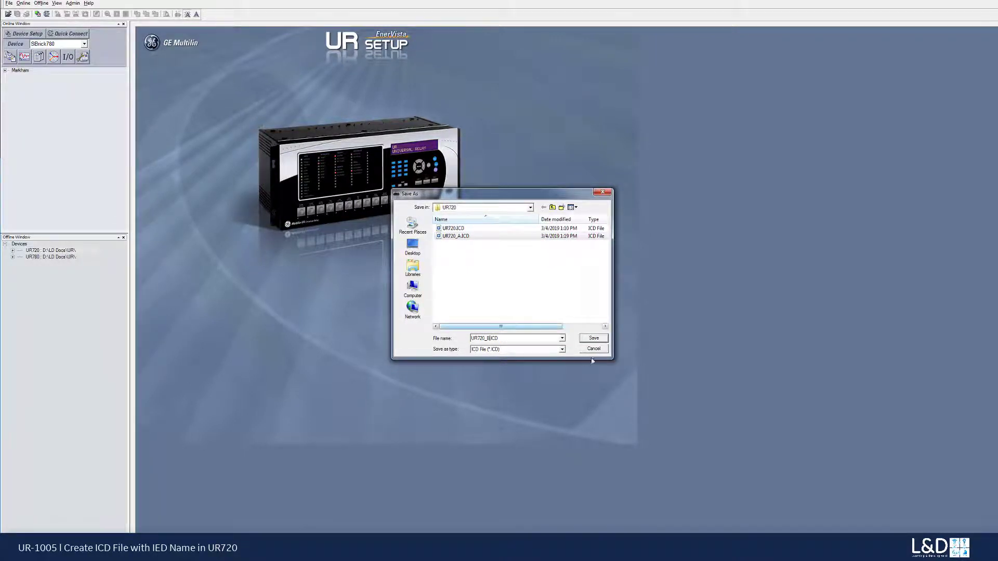
pyautogui.click(587, 338)
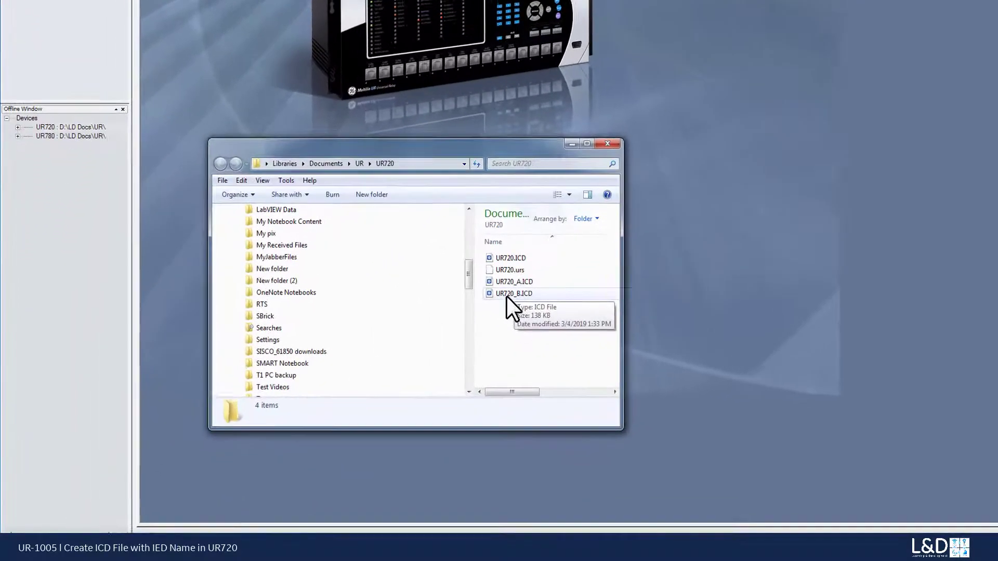
# Step: Open UR720_B.ICD in Notepad++ and find the IED element named UR720
pyautogui.click(365, 371)
pyautogui.rightClick(515, 292)
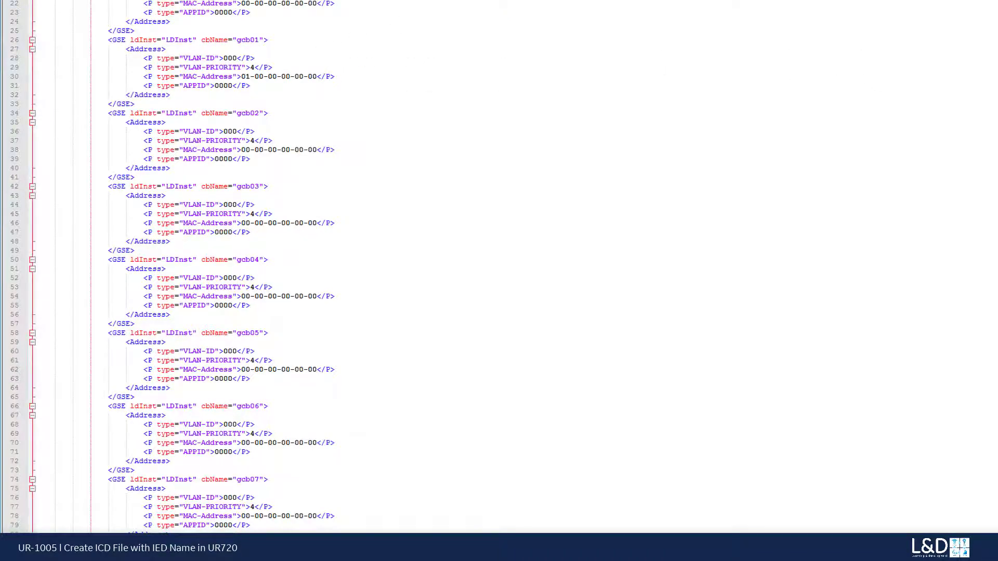
pyautogui.scroll(-16, 171, 265)
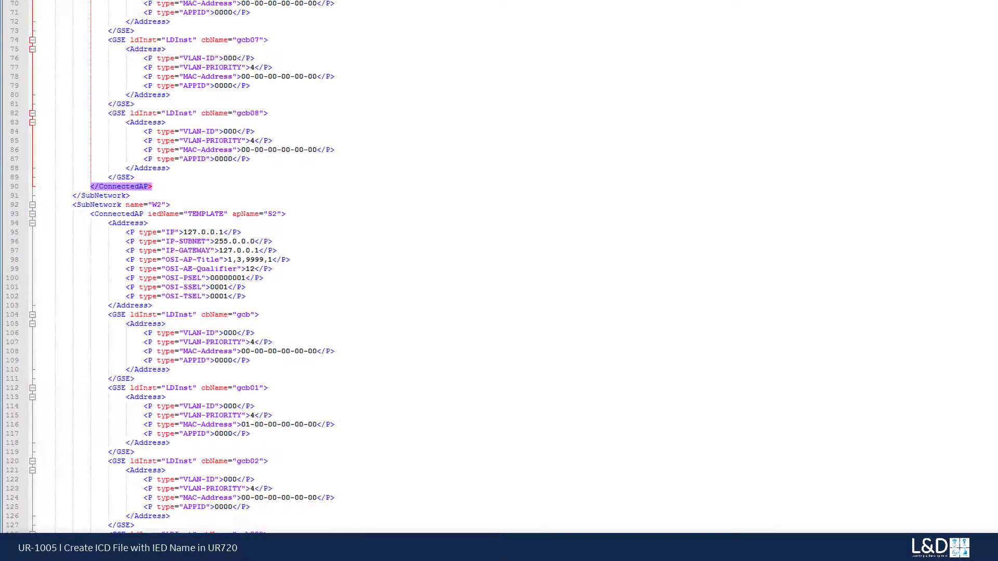
pyautogui.scroll(-20, 171, 265)
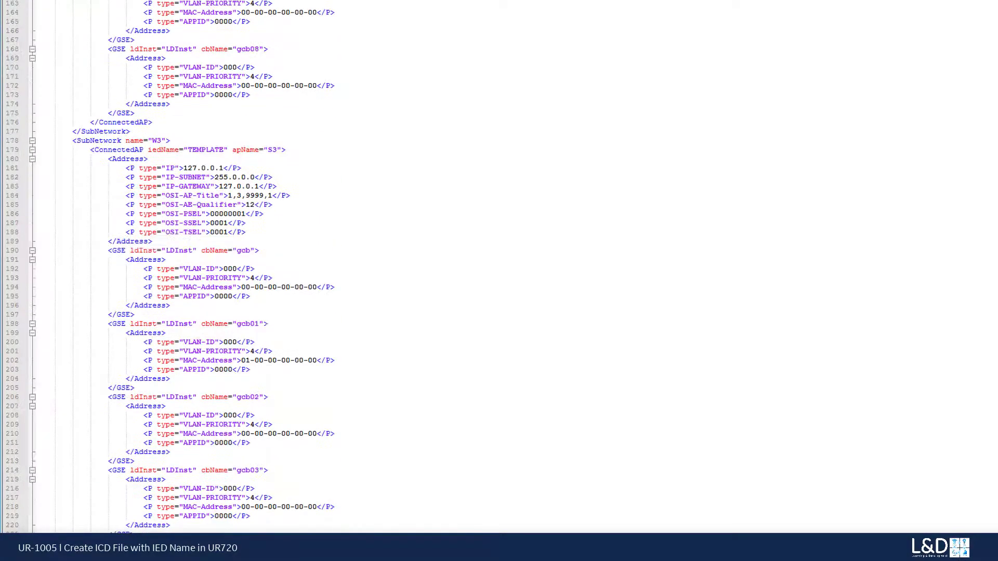
pyautogui.scroll(-20, 172, 265)
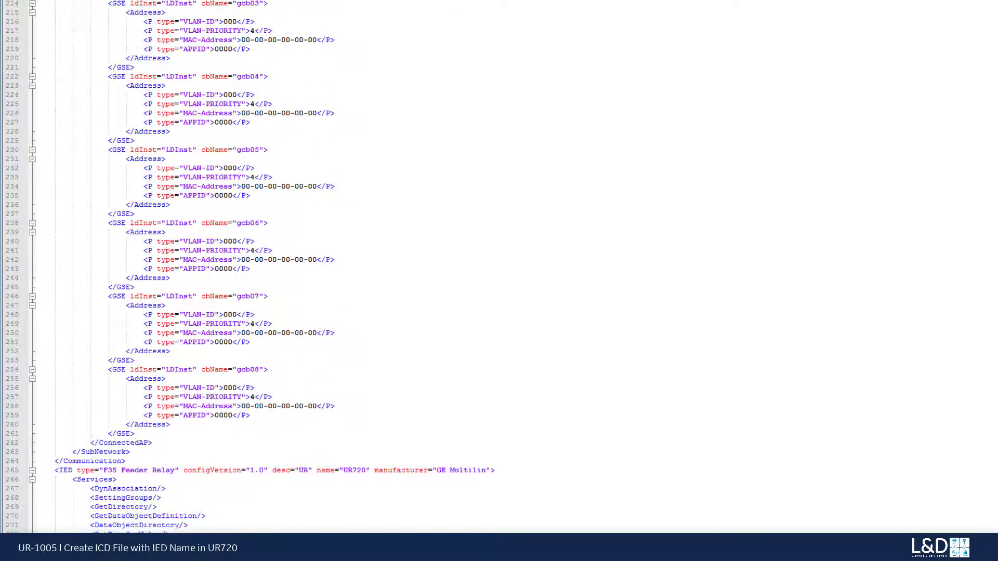
pyautogui.scroll(-1, 413, 82)
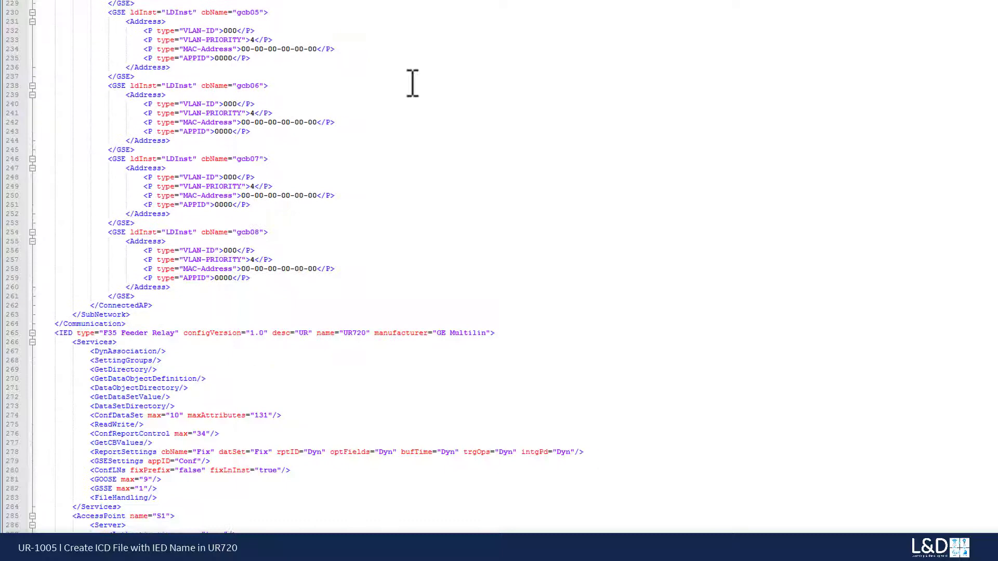
pyautogui.click(358, 324)
pyautogui.click(360, 332)
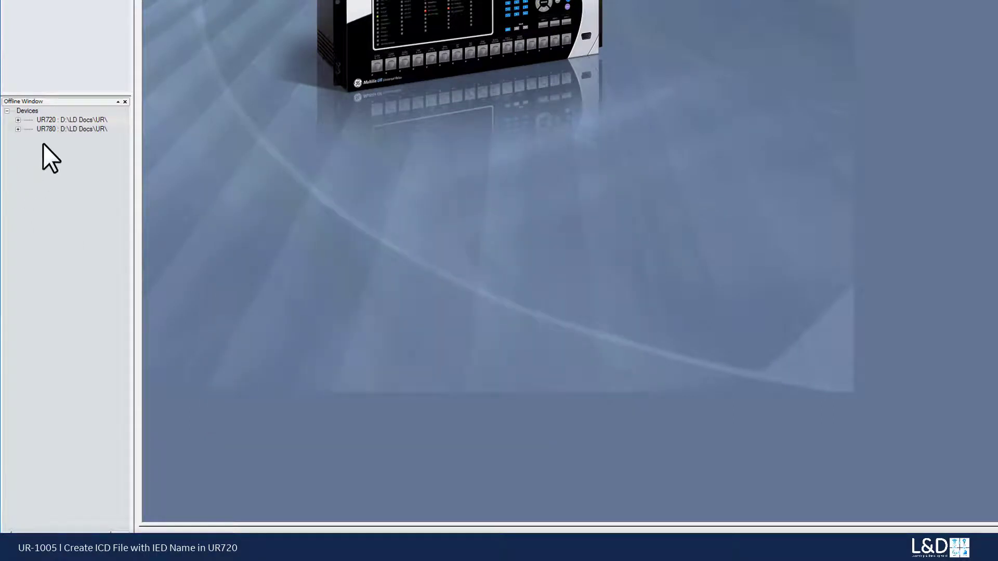
# Step: Select the offline UR780 device and expand its settings tree
pyautogui.click(46, 129)
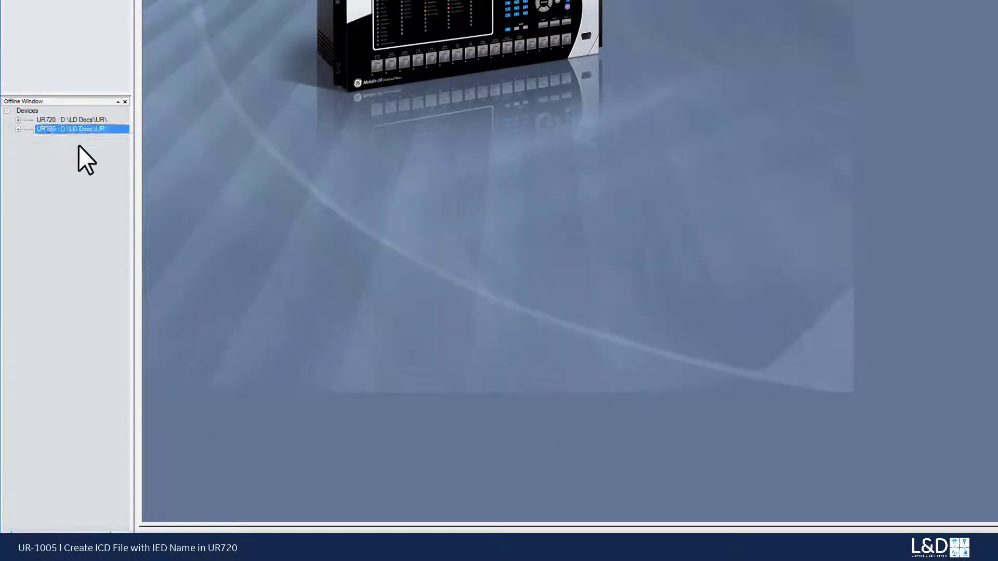
pyautogui.click(17, 128)
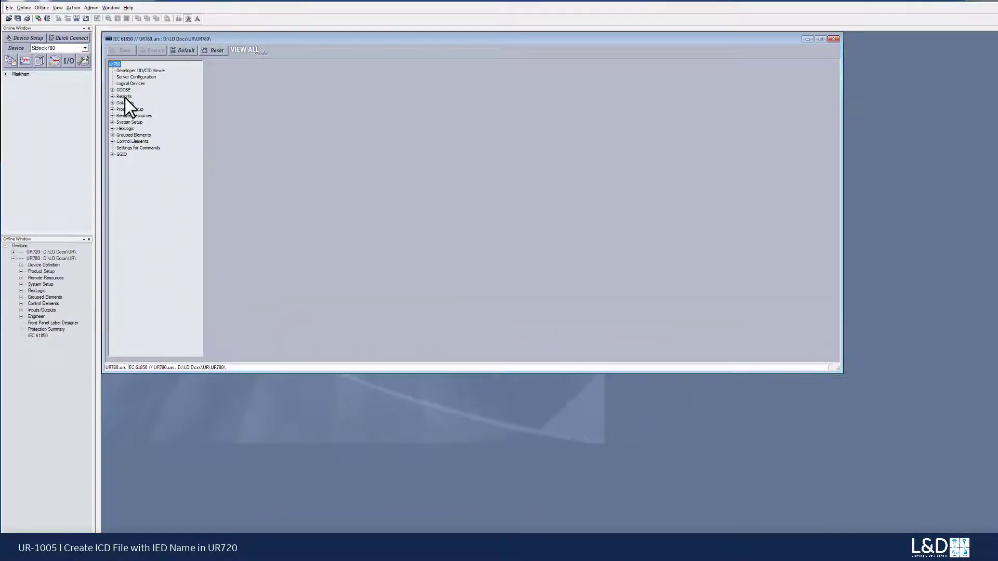
# Step: Navigate to UR780's GOOSE > RxGOOSE > RxGOOSE Boolean Inputs table
pyautogui.click(112, 90)
pyautogui.click(124, 103)
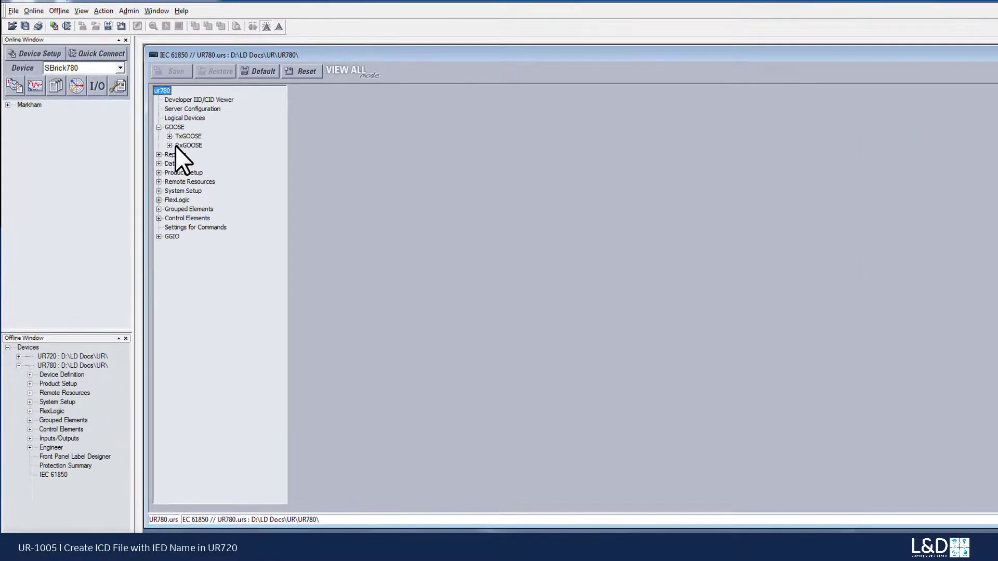
pyautogui.click(169, 146)
pyautogui.click(205, 163)
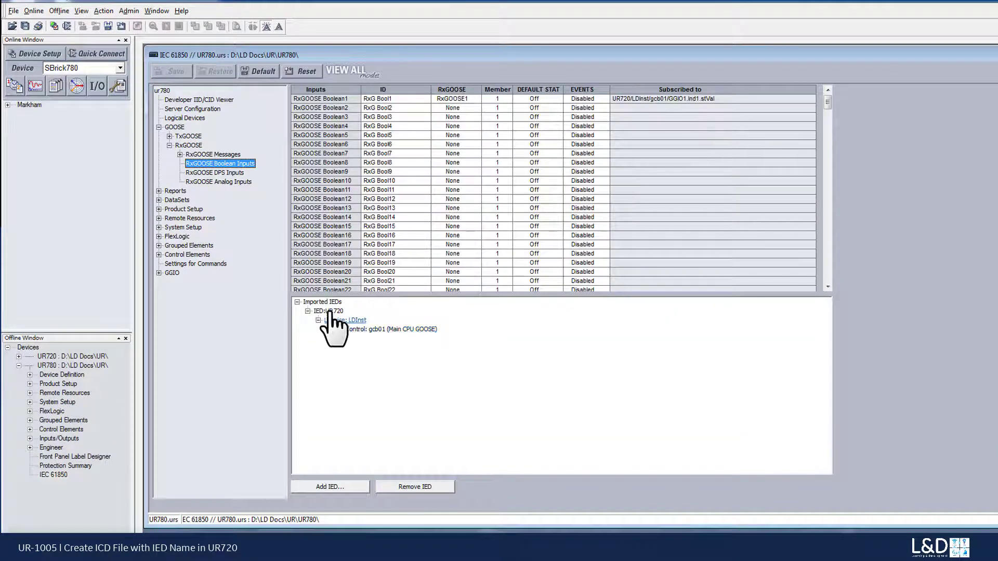
# Step: Remove the imported UR720 IED, confirming that its subscriptions are cleared
pyautogui.click(329, 311)
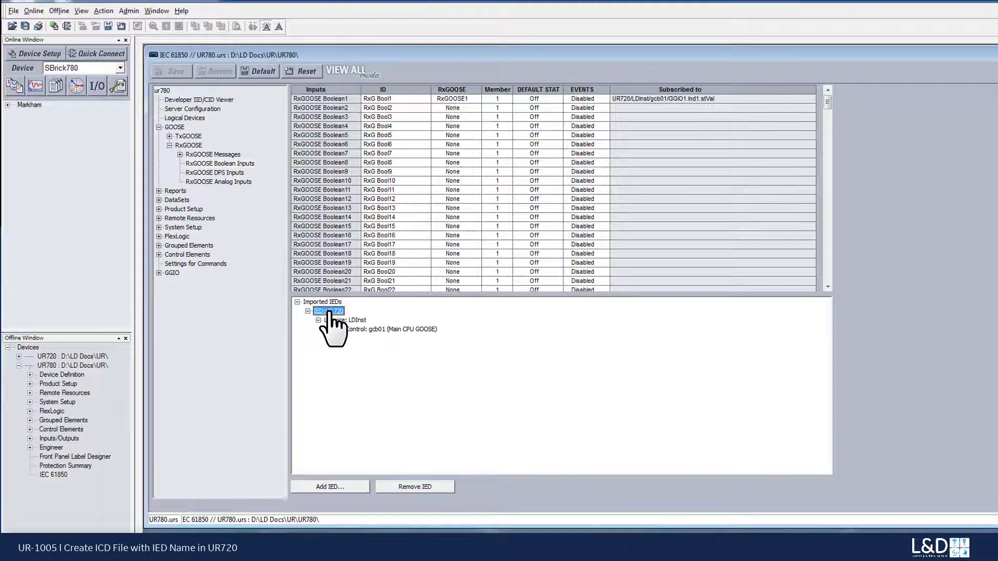
pyautogui.click(427, 483)
pyautogui.click(741, 421)
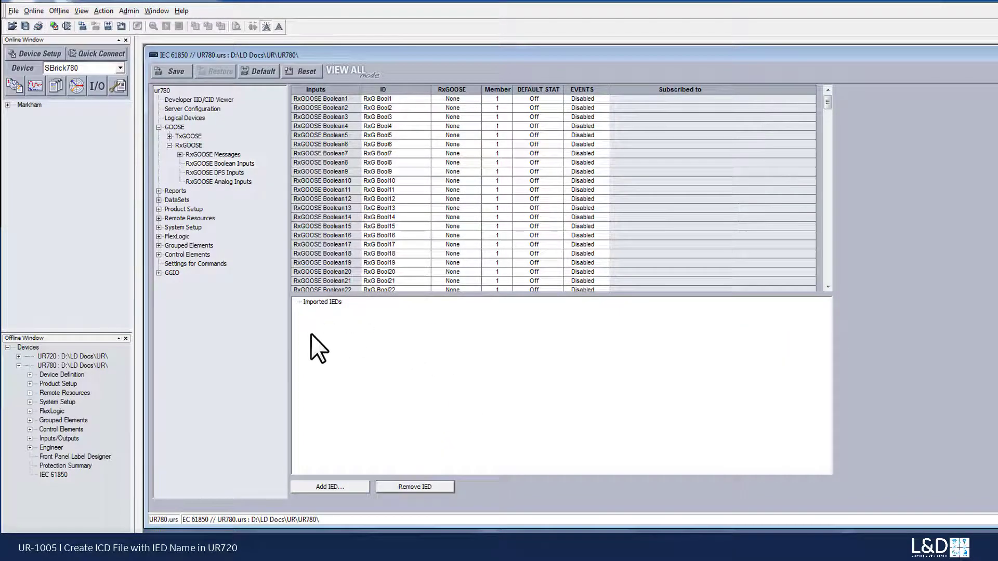
# Step: Import UR720_A.ICD, accepting its TEMPLATE IED
pyautogui.click(349, 491)
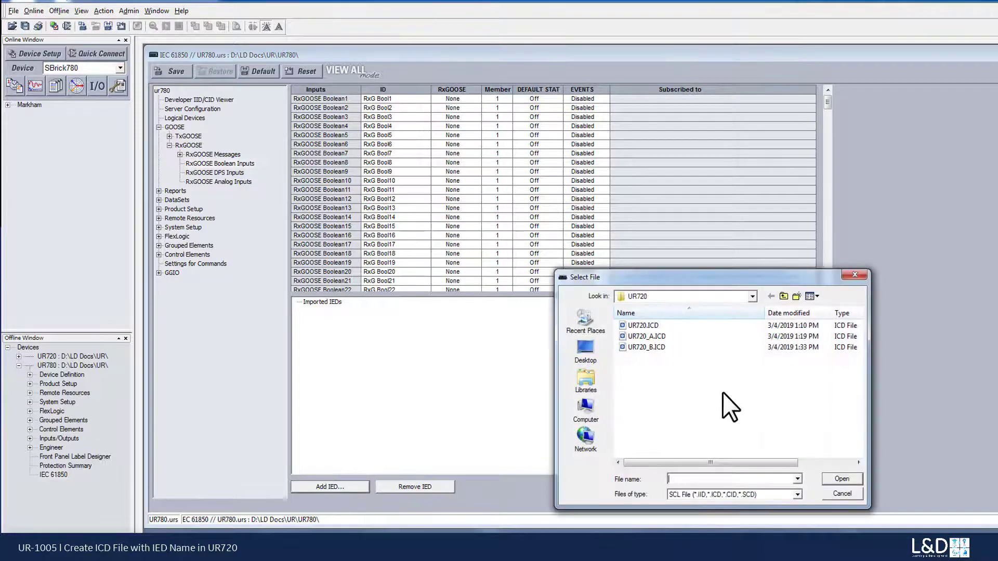
pyautogui.click(638, 336)
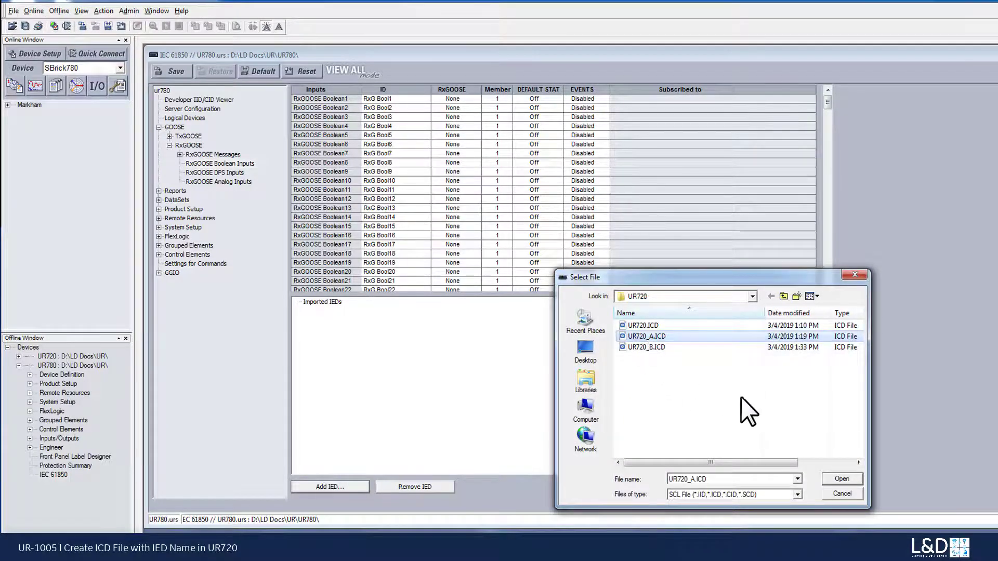
pyautogui.click(840, 479)
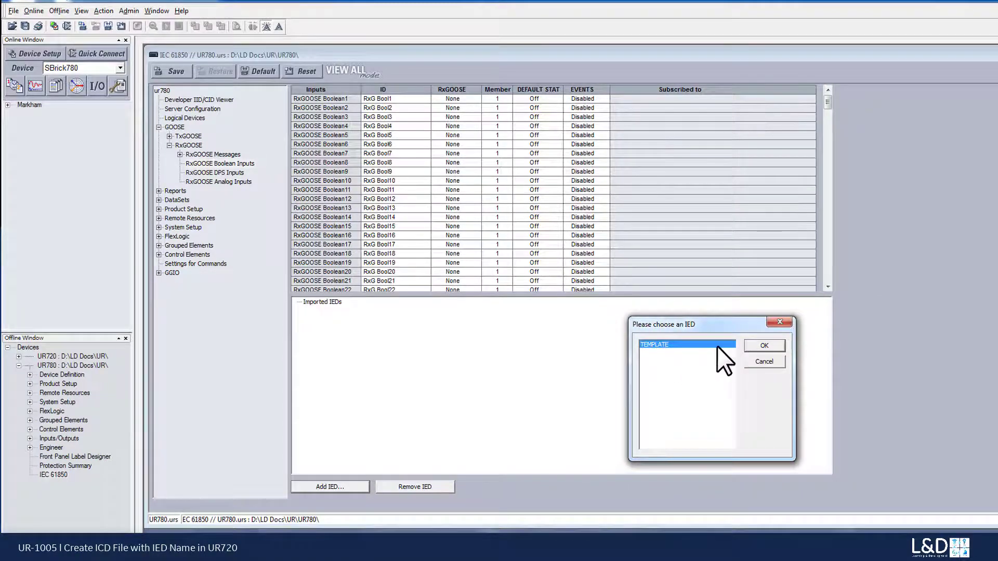
pyautogui.click(754, 345)
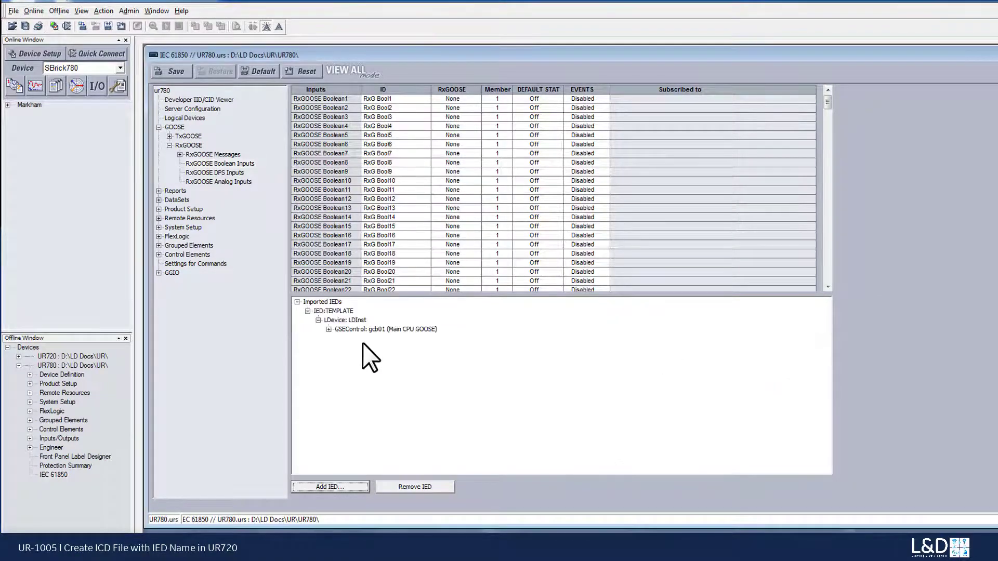
pyautogui.click(319, 311)
# Step: Import UR720_B.ICD as IED UR720 and expand both gcb01 GOOSE nodes
pyautogui.click(341, 487)
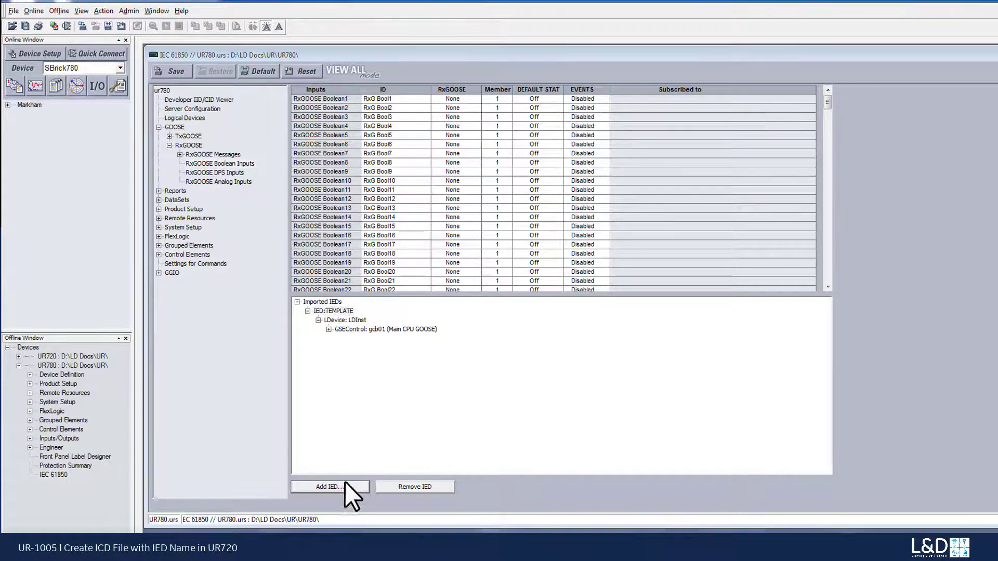
pyautogui.click(628, 347)
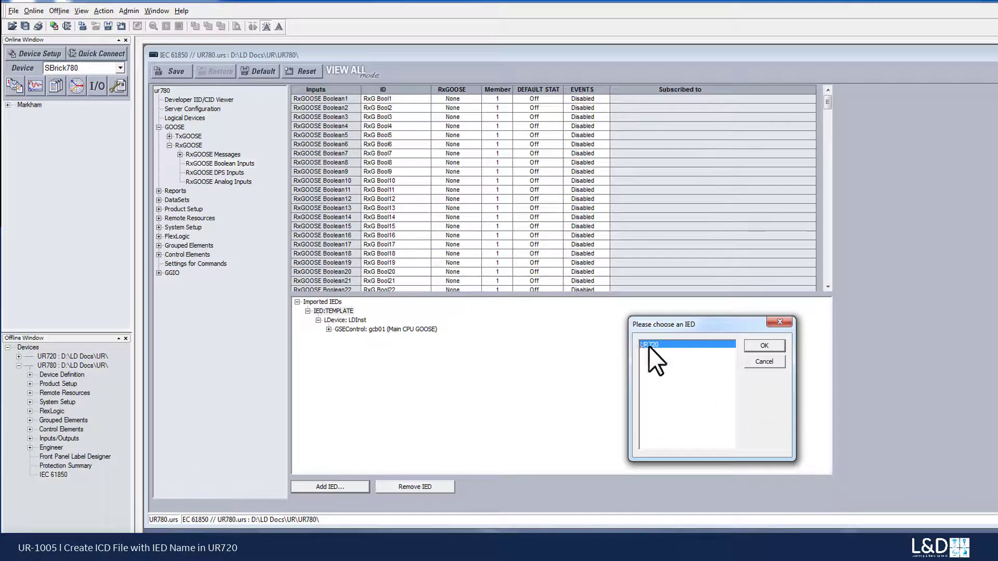
pyautogui.click(753, 346)
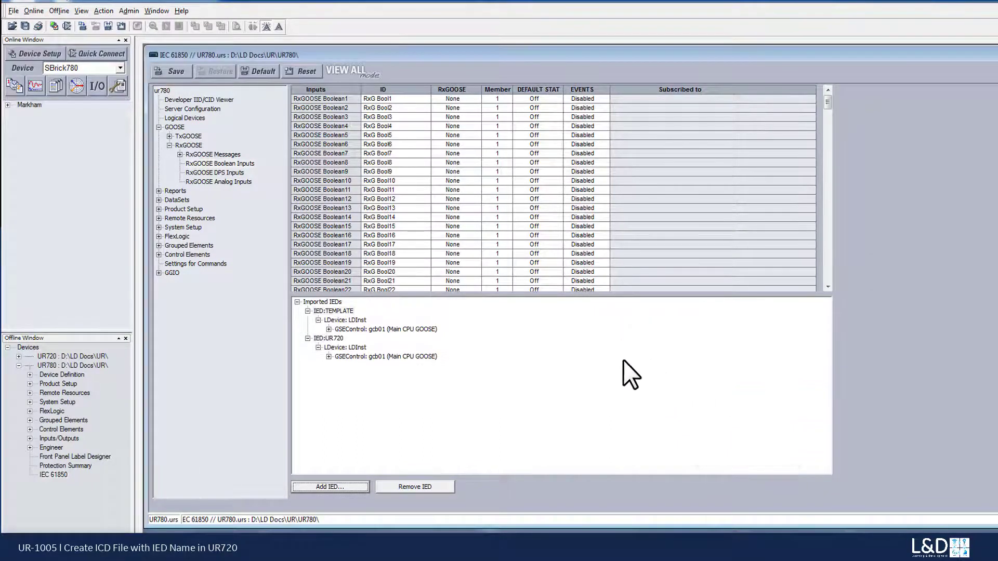
pyautogui.click(328, 357)
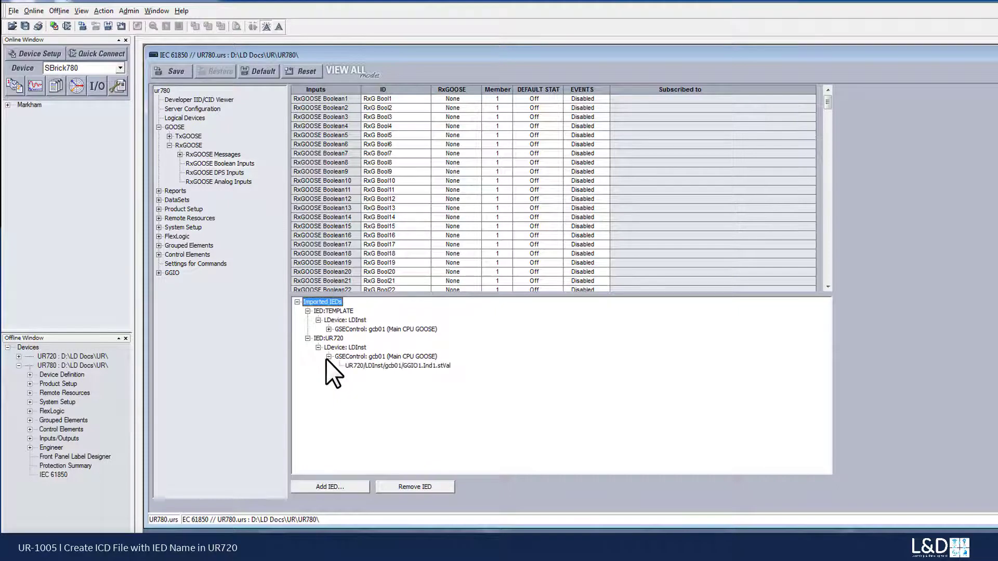
pyautogui.click(328, 328)
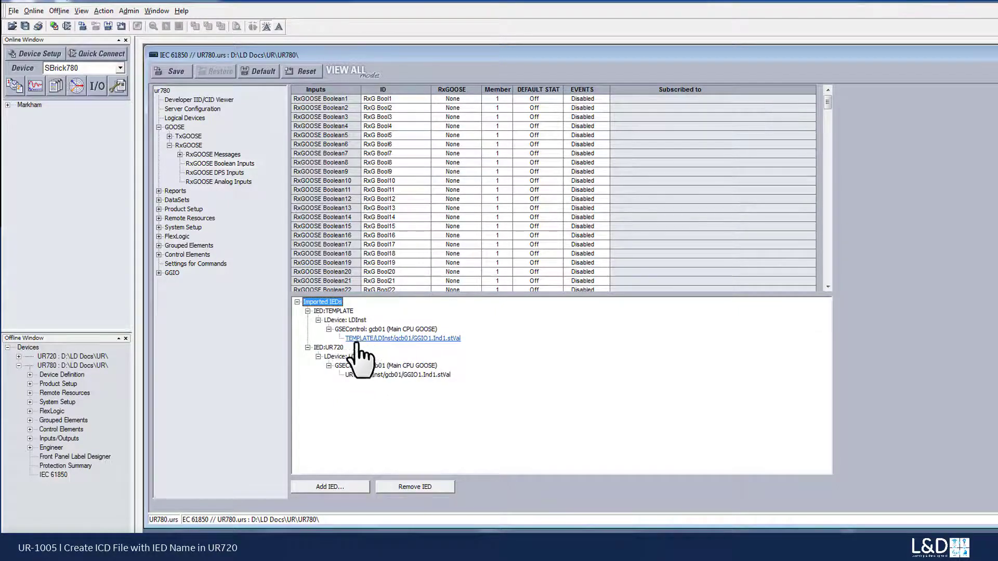